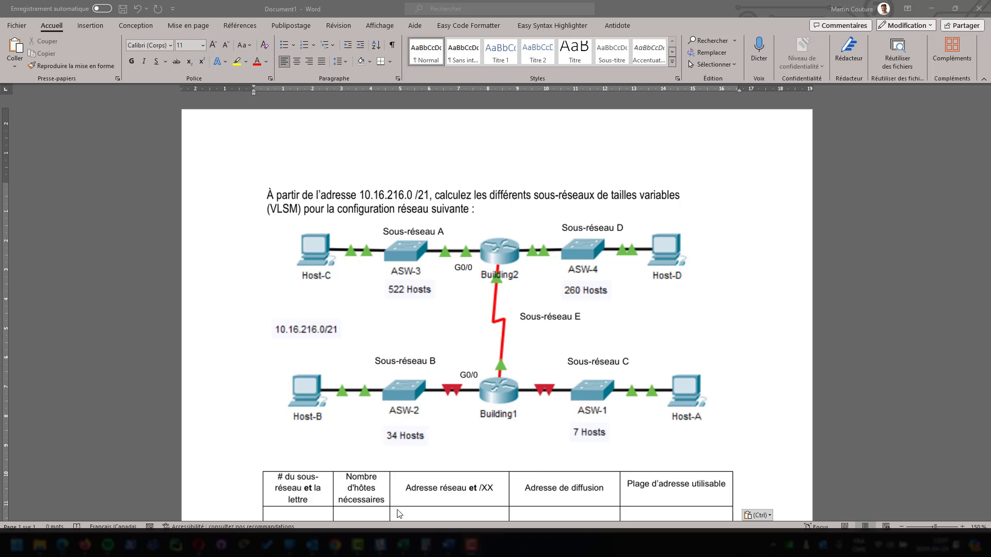
- Switch from the Word exercise to the calcul_des_masques_sous_reseau.xlsx workbook in Excel
left_click(404, 546)
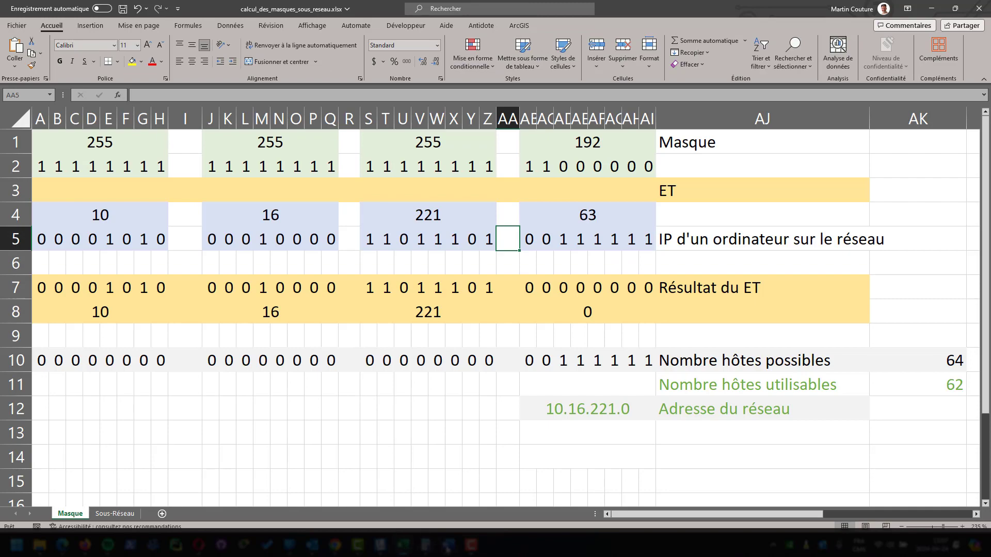
key("alt+Tab")
left_click_drag(652, 2, 2, 121)
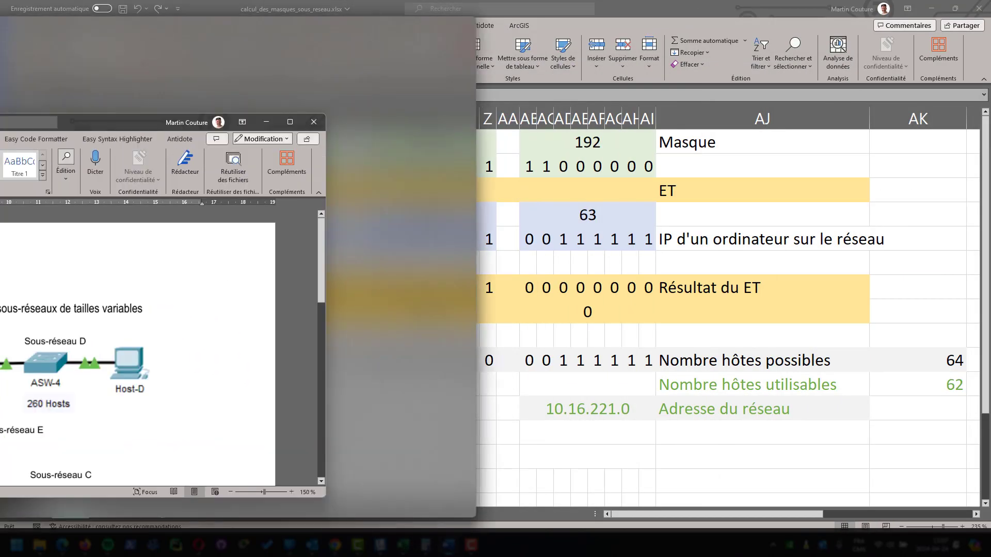
key("alt+Tab")
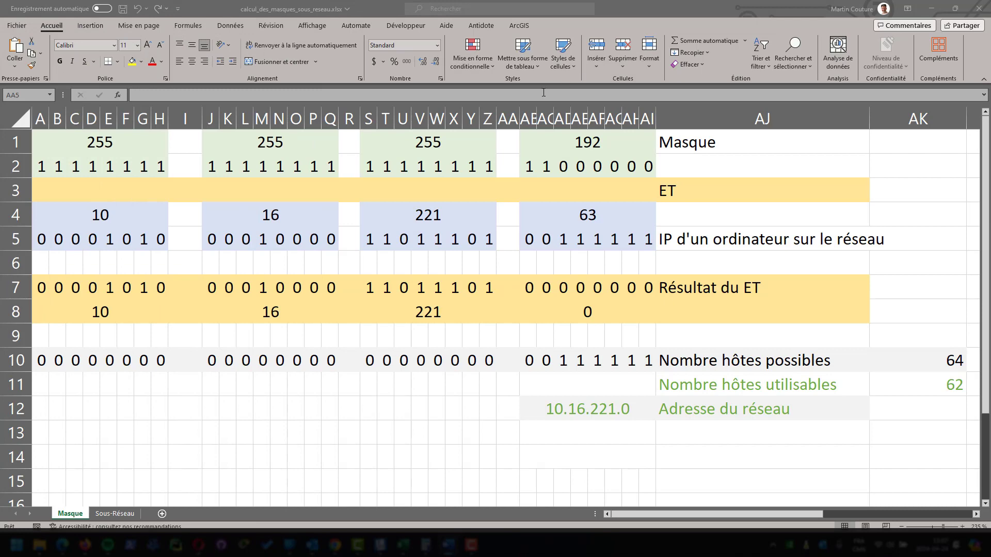
- Set the last three bits of the mask's third octet, cells X2 to Z2, to 0
left_click(478, 164)
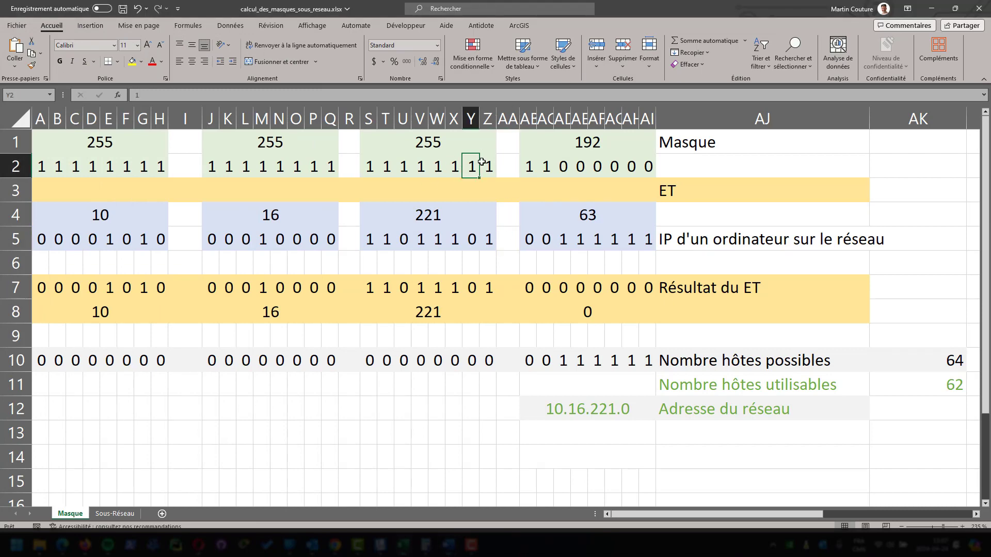
key("Left")
key("Left")
key("Left")
key("Left")
key("Left")
key("Left")
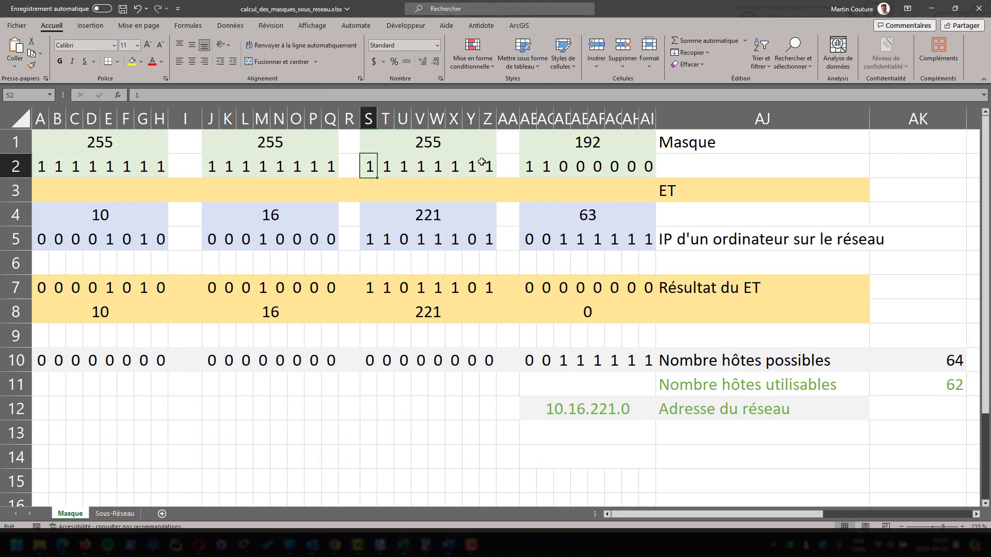
key("Right")
key("Right")
key("Right")
key("Right")
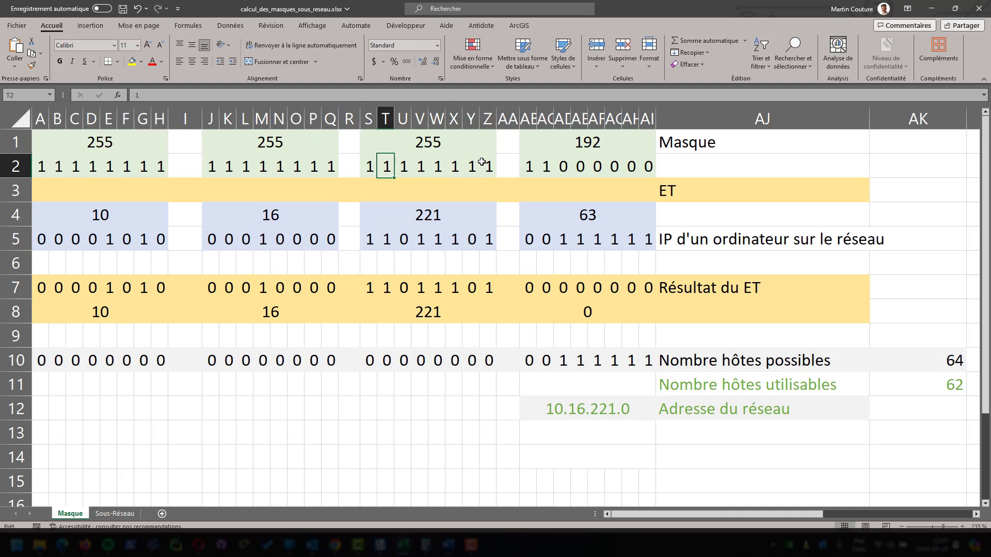
key("Right")
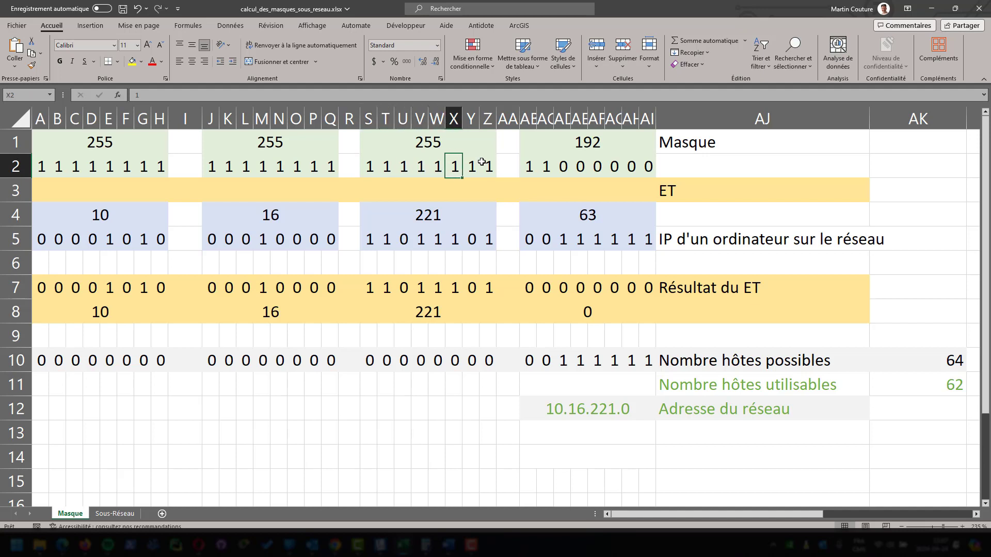
type("0")
key("Right")
type("0")
key("Right")
type("0")
key("Right")
key("Right")
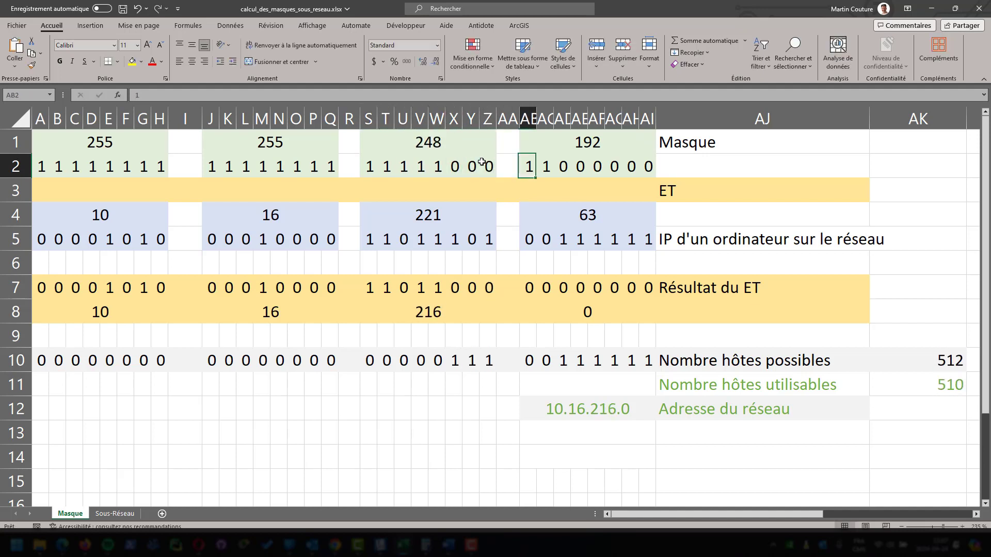
- Set the first two bits of the mask's fourth octet to 0 and select the network bits A2:W2
type("0")
key("Right")
type("0")
key("Right")
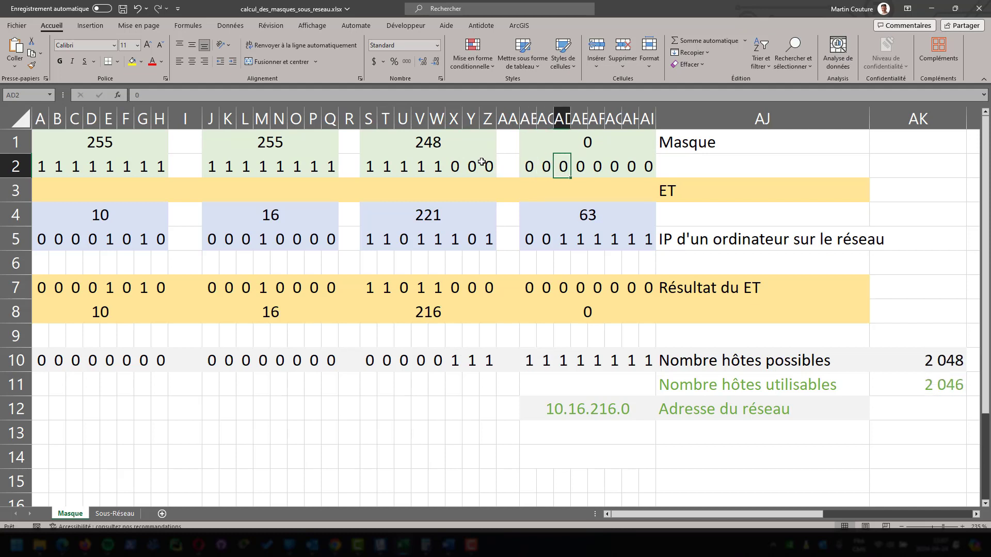
key("Left")
left_click_drag(436, 168, 39, 166)
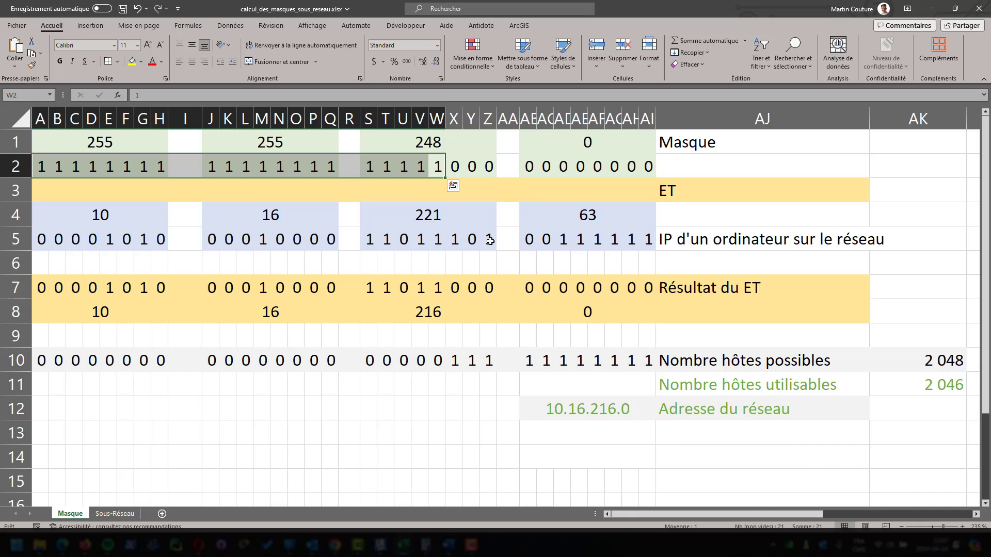
- Set bits X5 and Z5 in the third octet of the computer's IP address to 0
left_click(490, 241)
type("0")
key("Left")
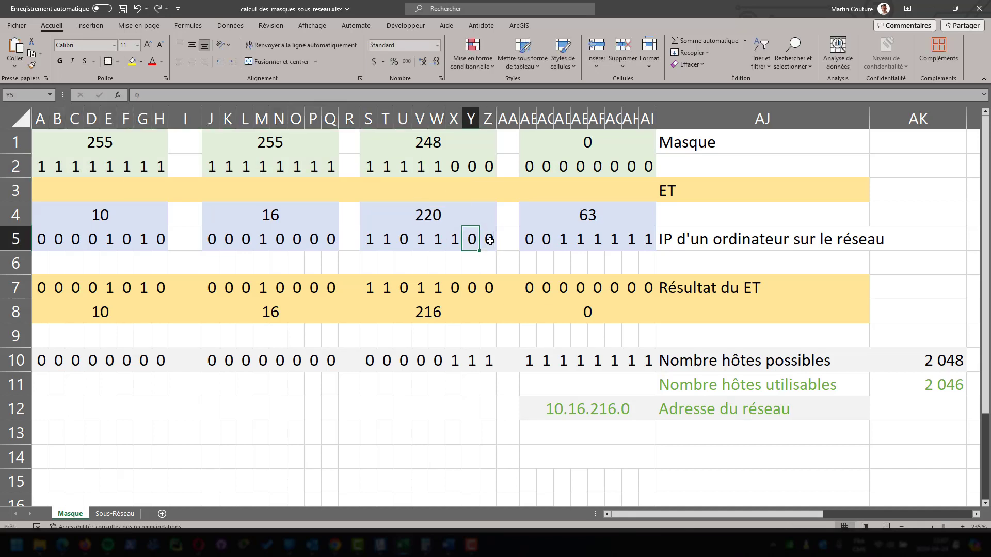
key("Left")
type("0")
key("Left")
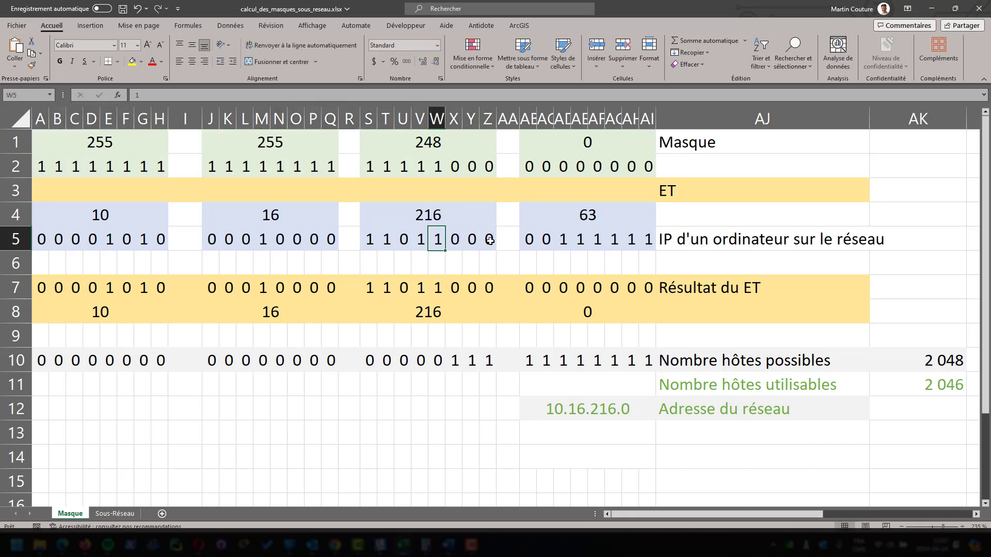
- Set the remaining 1 bits in the fourth octet of the computer's IP address, AD5 to AI5, to 0
left_click(566, 239)
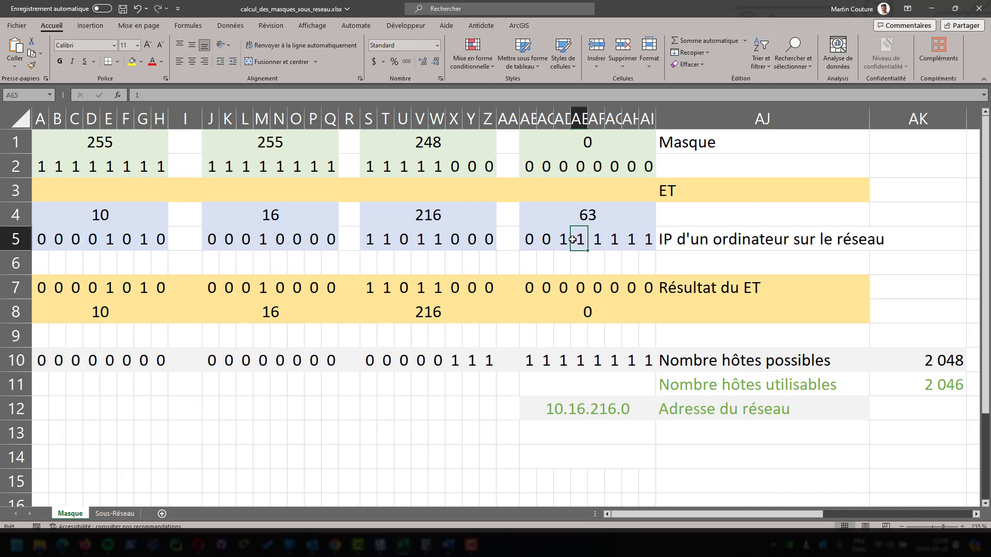
type("0")
key("Right")
type("0")
key("Right")
type("0")
key("Right")
type("0")
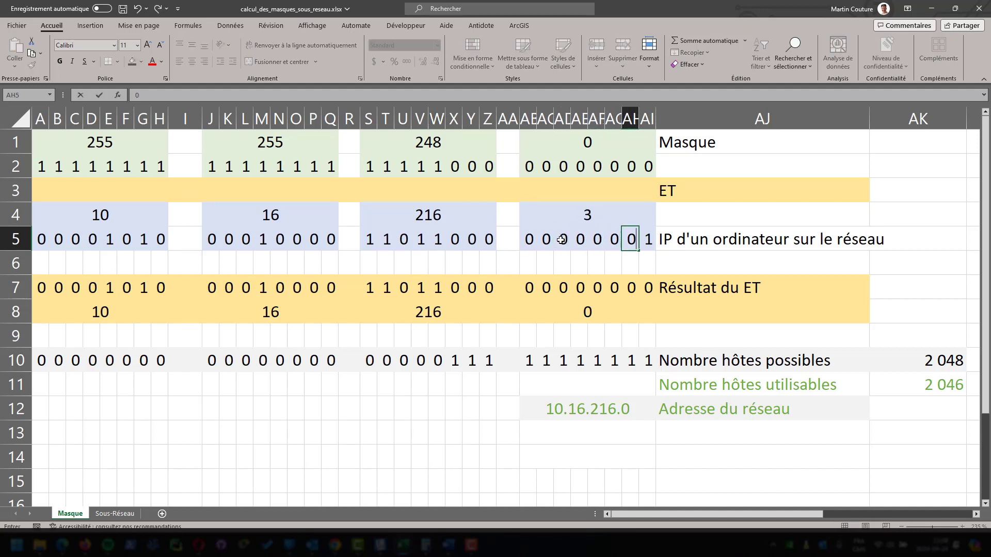
key("Right")
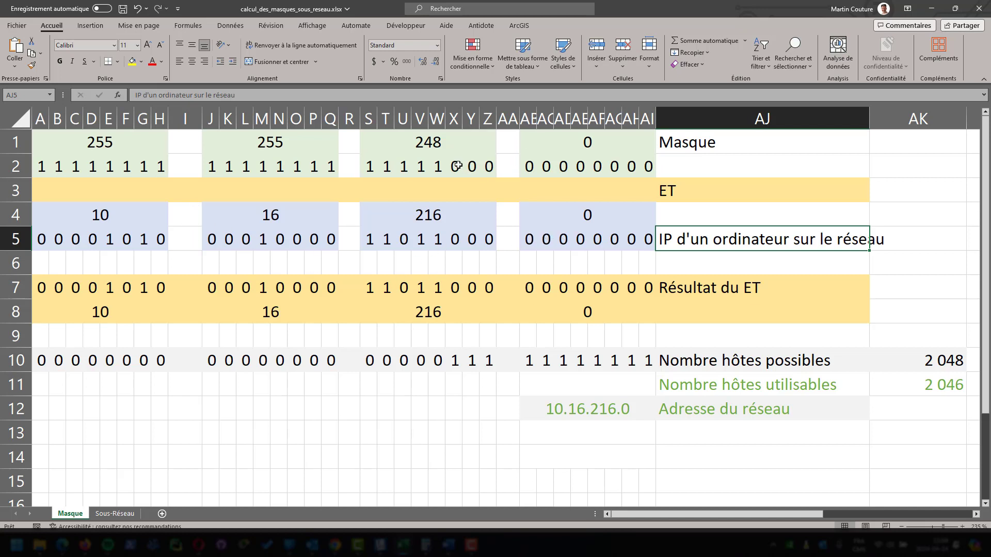
- Examine the mask's host bits in X2:AI2, including the three in the third octet
left_click_drag(454, 166, 649, 166)
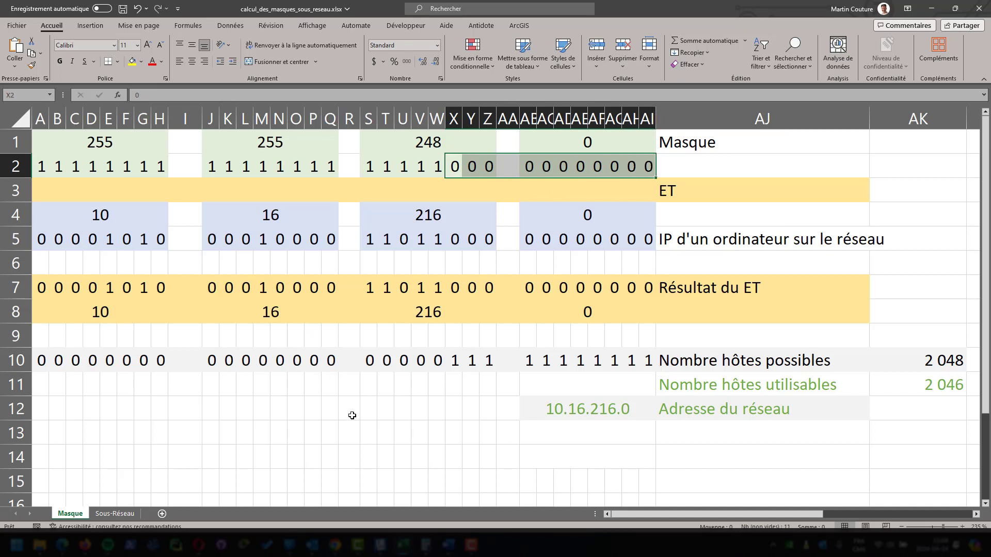
left_click(488, 167)
left_click(467, 166)
left_click(454, 166)
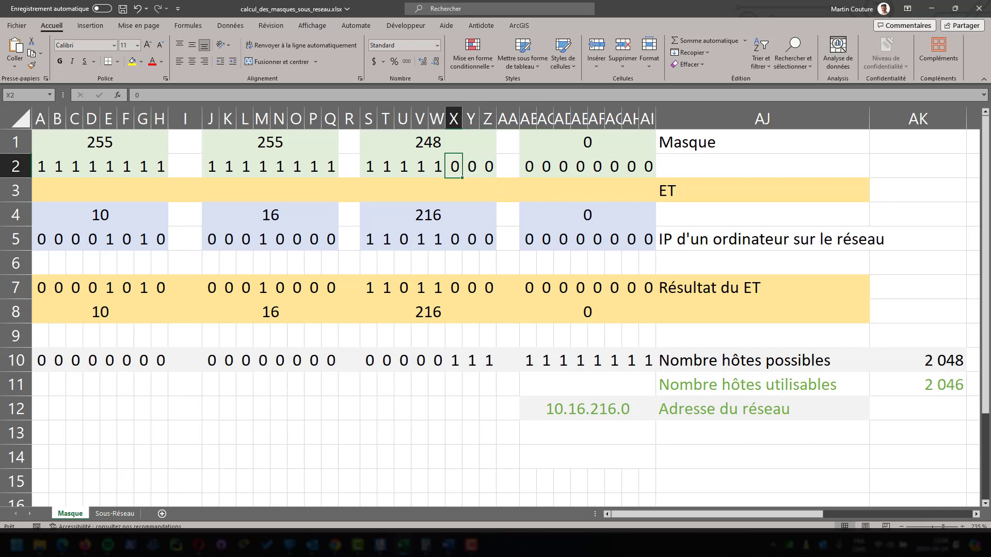
- Switch to the Windows Calculator and compute 2 to the power of 11
left_click(454, 548)
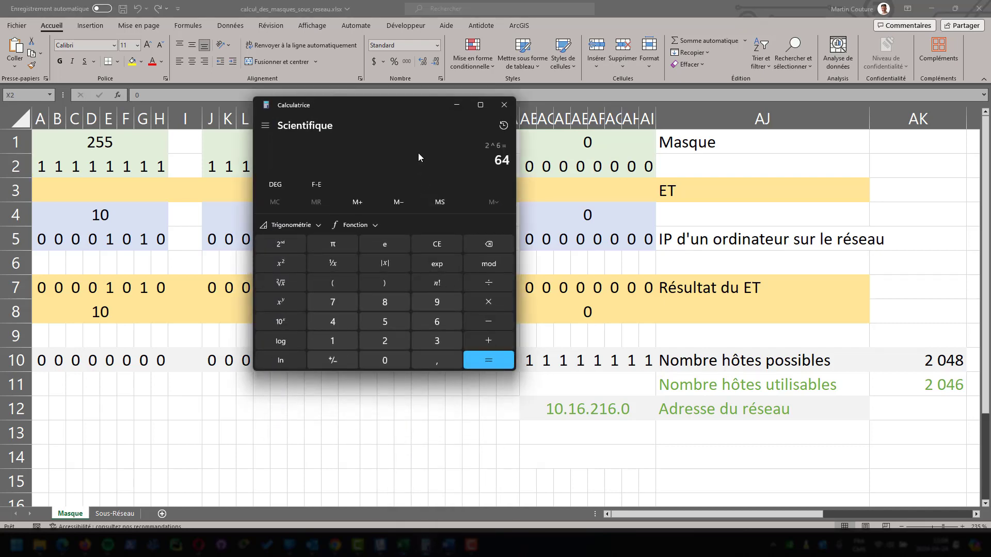
key("Escape")
type("2")
left_click(285, 303)
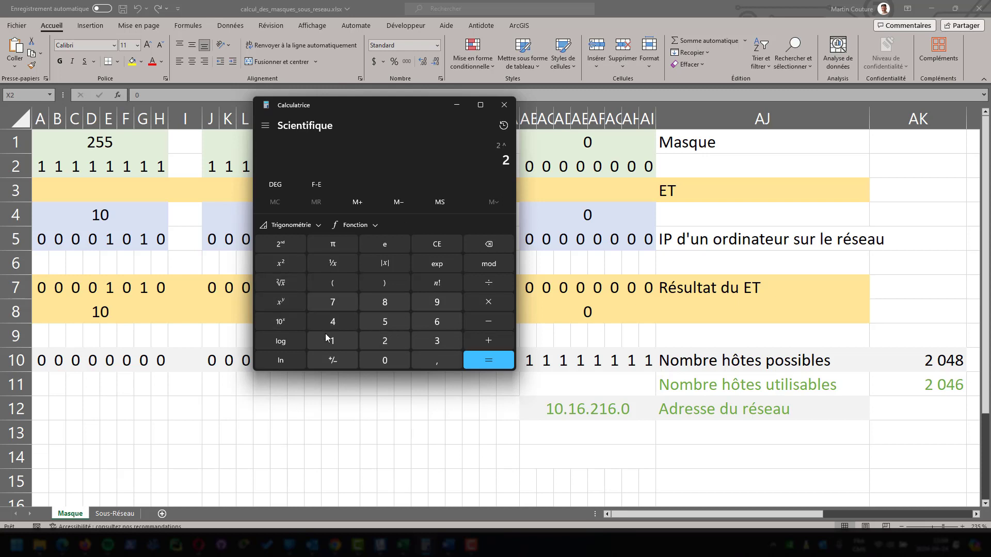
left_click(333, 341)
left_click(333, 341)
left_click(489, 360)
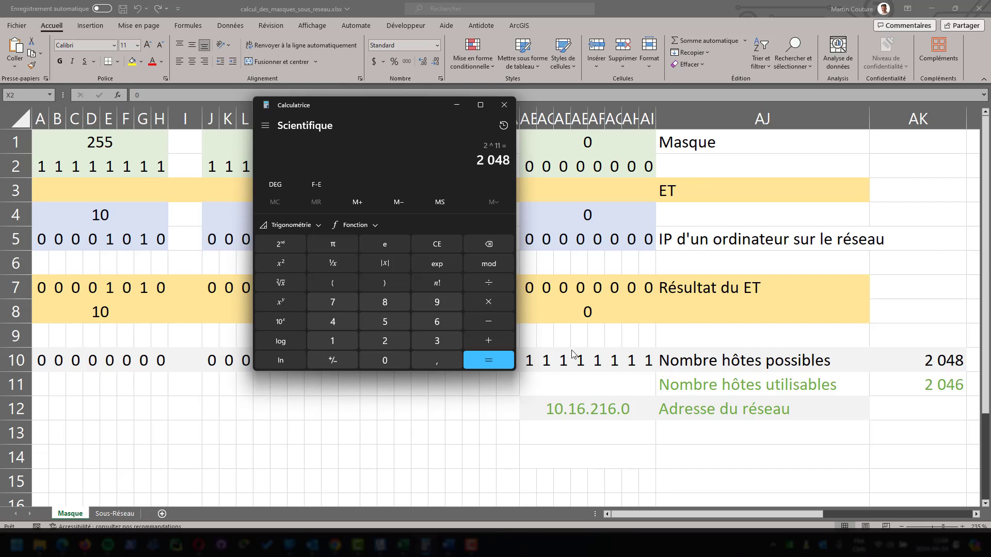
- Place the Word network diagram and the Calculator side by side and clear the Calculator
key("alt+Tab")
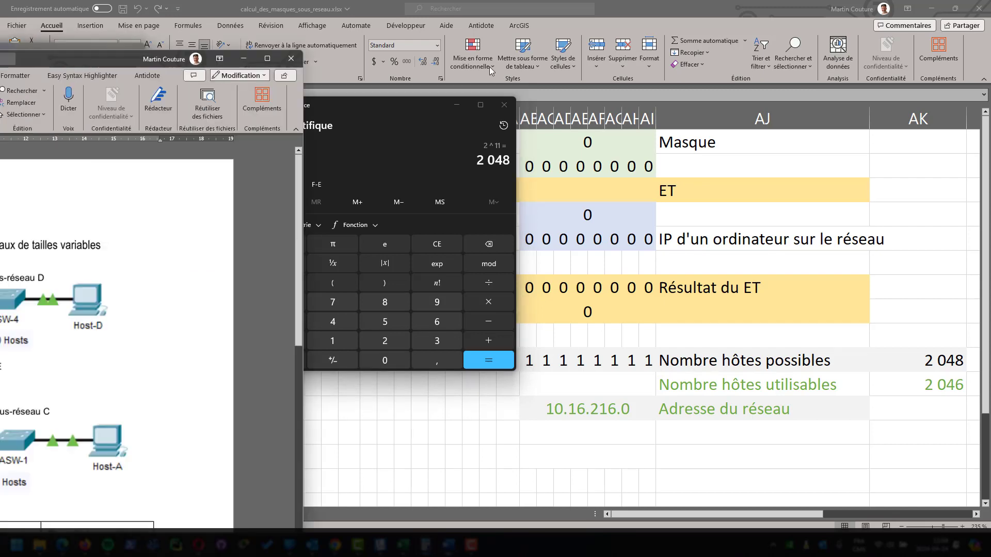
mouse_move(736, 27)
left_mouse_down()
mouse_move(760, 30)
mouse_move(748, 25)
left_mouse_up()
key("alt+Tab")
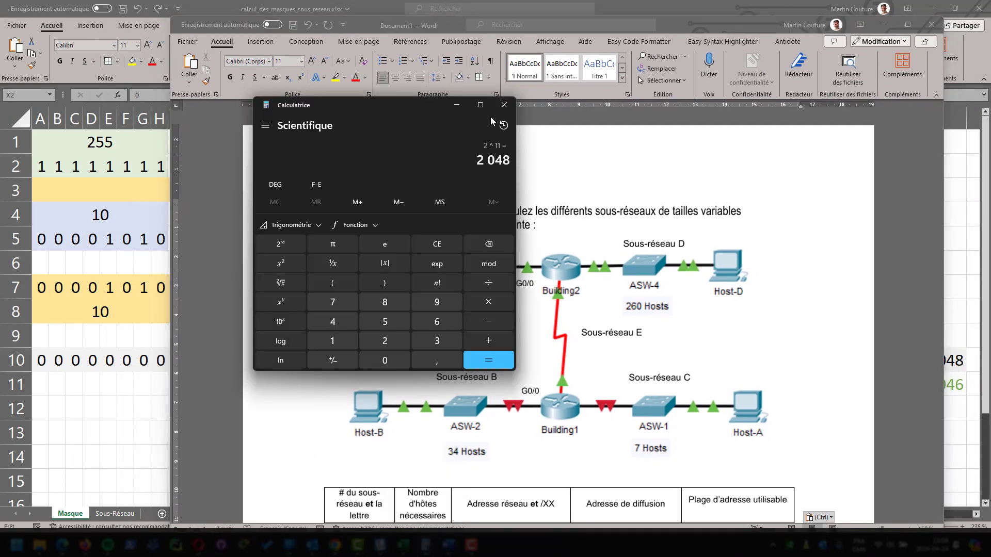
left_click_drag(435, 107, 160, 135)
key("Escape")
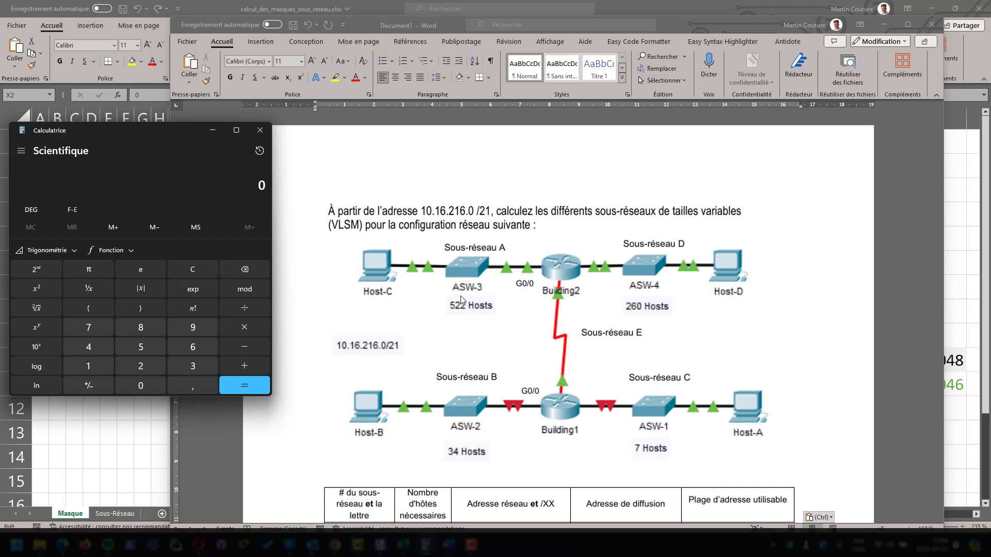
- Start a sum of subnet sizes in the Calculator with 1024 for Sous-réseau A plus 512 for Sous-réseau D
left_click(88, 366)
left_click(140, 386)
left_click(140, 366)
left_click(88, 347)
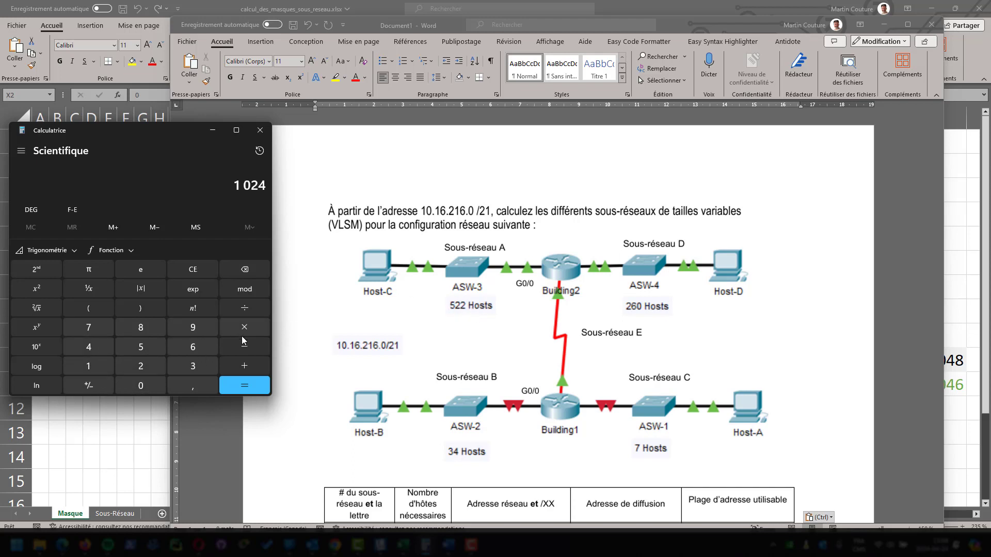
left_click(245, 367)
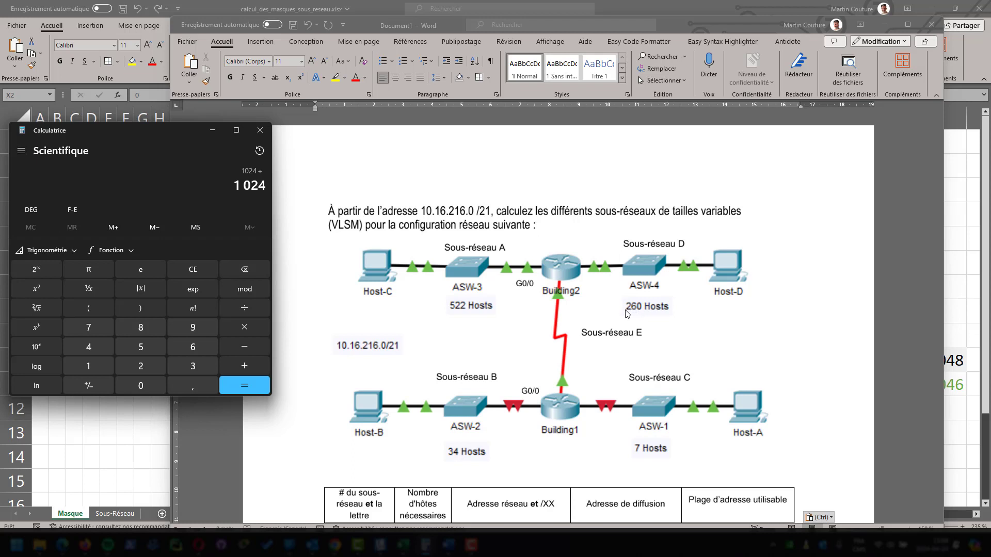
left_click(145, 346)
left_click(108, 361)
left_click(132, 363)
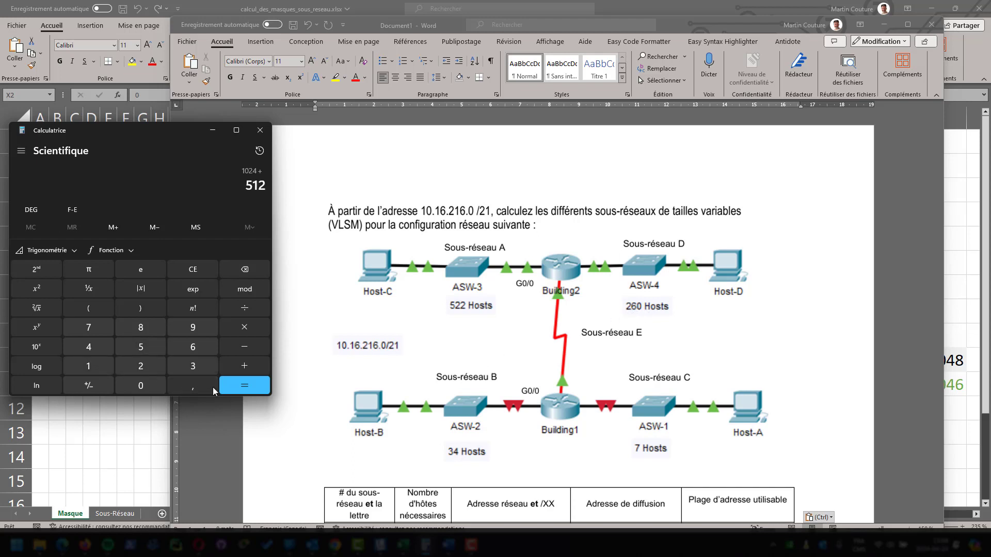
left_click(245, 367)
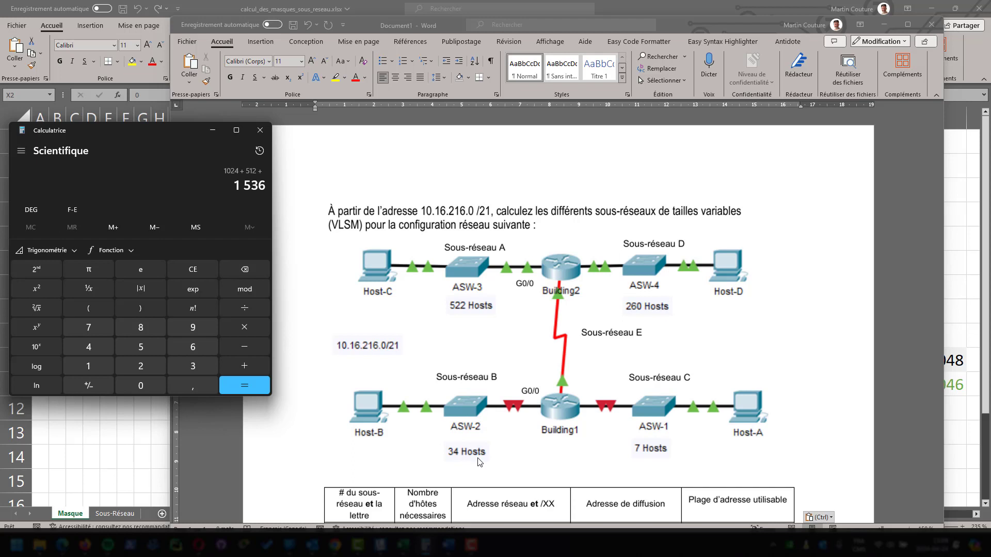
- Add 64, 16 and 4 to the sum for Sous-réseaux B, C and E and compute the total
left_click(205, 350)
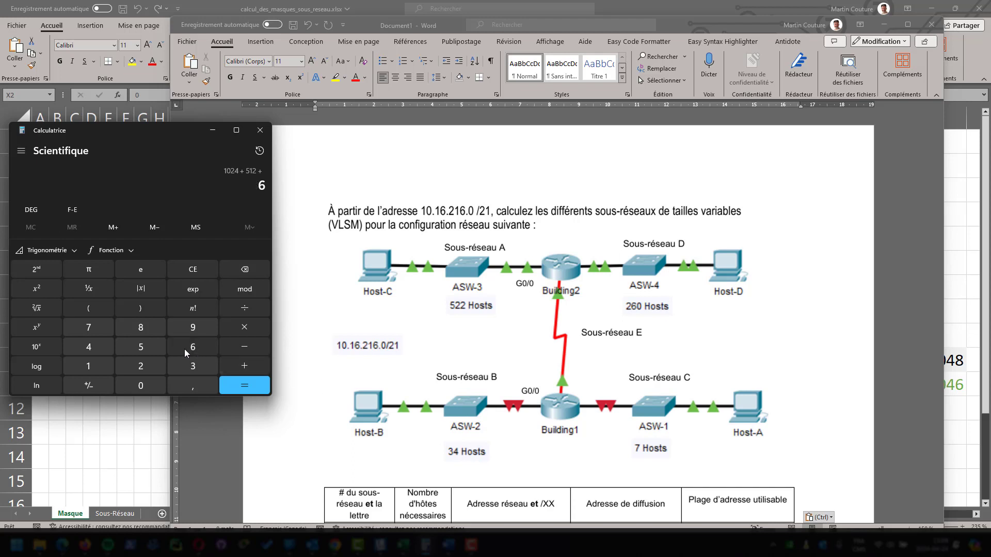
left_click(84, 346)
left_click(239, 364)
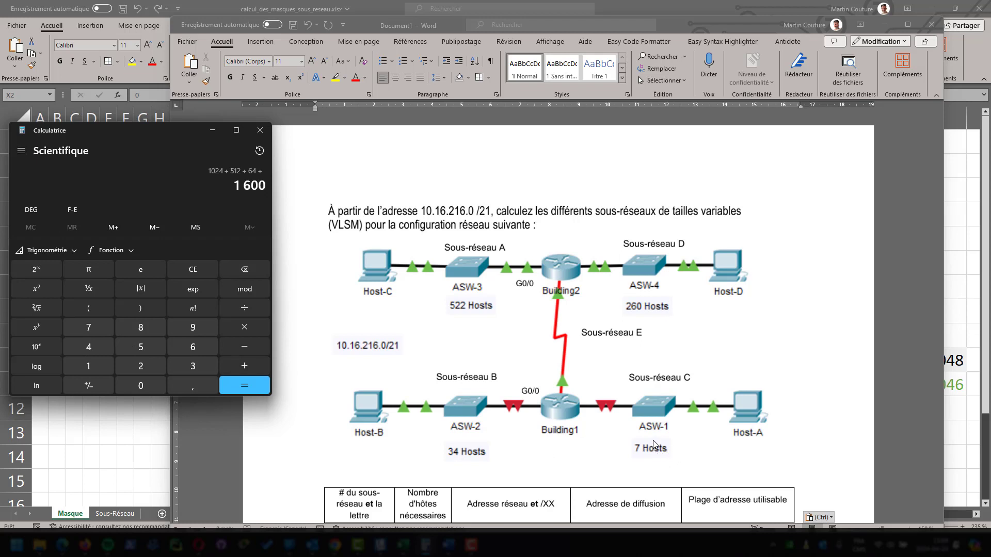
left_click(89, 366)
left_click(185, 347)
left_click(244, 367)
left_click(93, 348)
left_click(252, 386)
- Minimize the Calculator and Word windows and open the Sous-Réseau worksheet in Excel
left_click(212, 130)
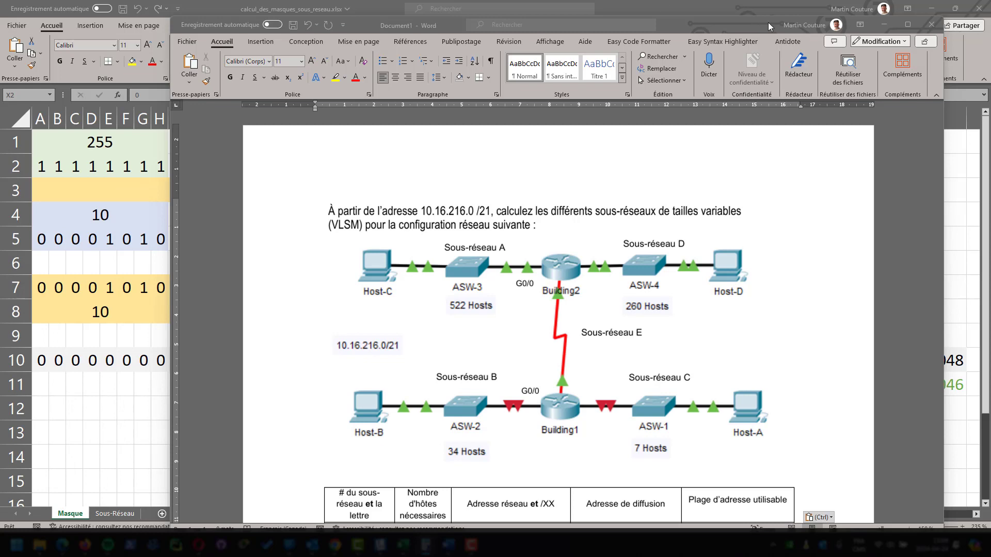
left_click(884, 24)
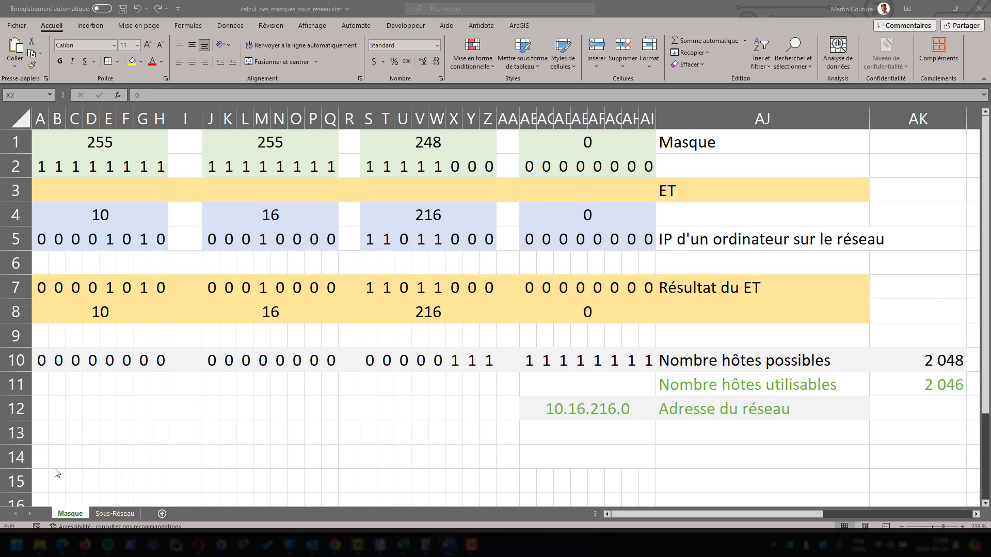
left_click(114, 514)
left_click(149, 352)
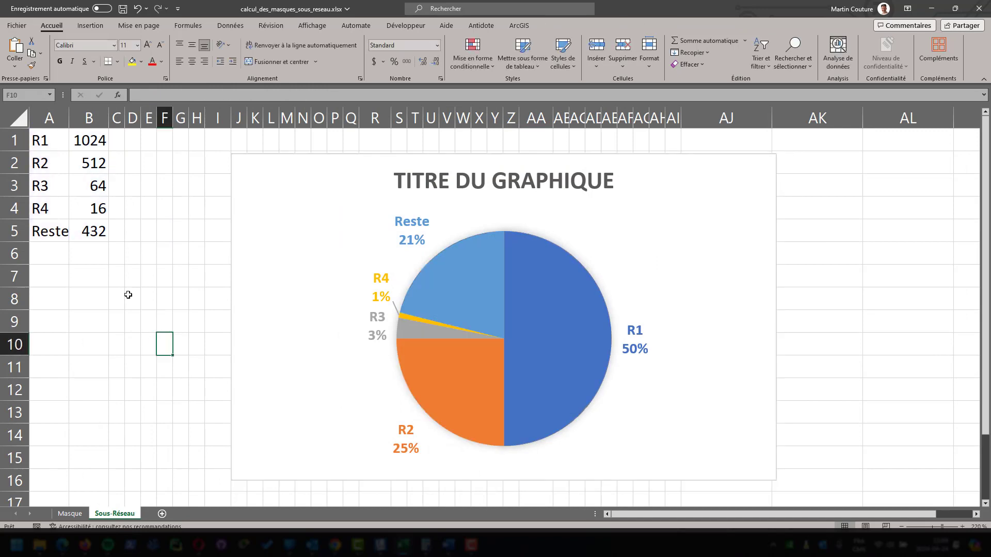
- Insert a blank row above the Reste row and select cell B5 in it
left_click(88, 142)
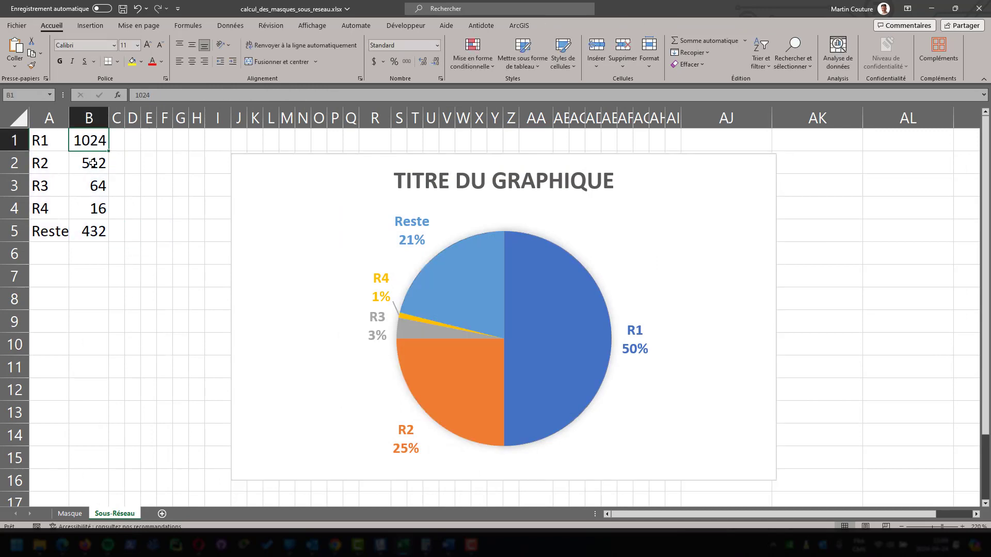
left_click(16, 230)
right_click(16, 231)
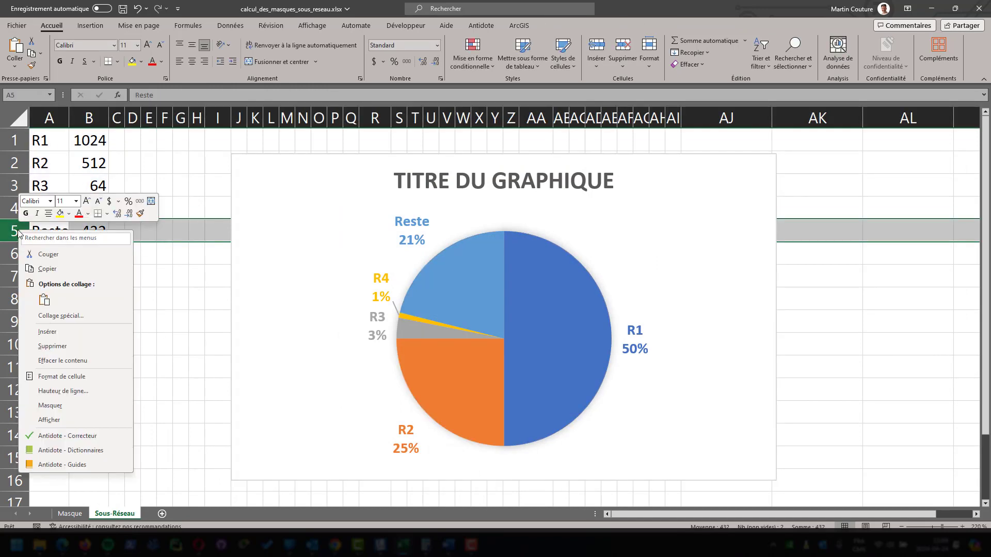
left_click(56, 336)
left_click(83, 240)
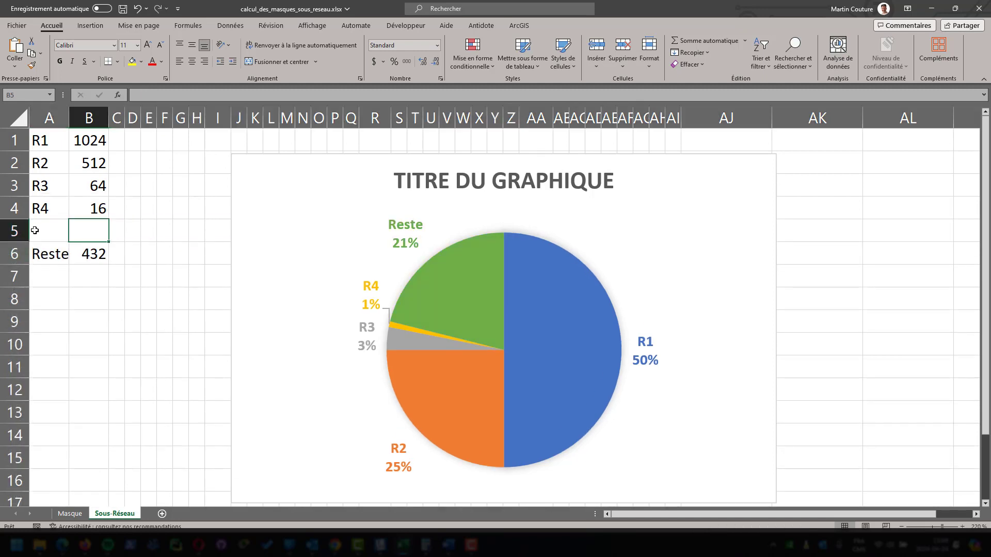
- Label the new row R5 in cell A5 and enter its size 4 in cell B5
left_click(35, 230)
type("R5")
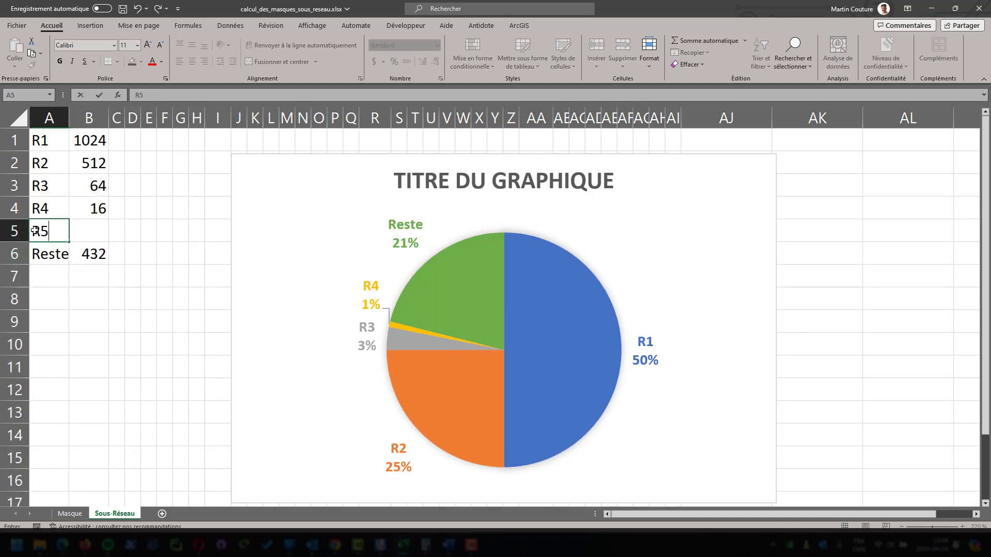
key("Tab")
type("4")
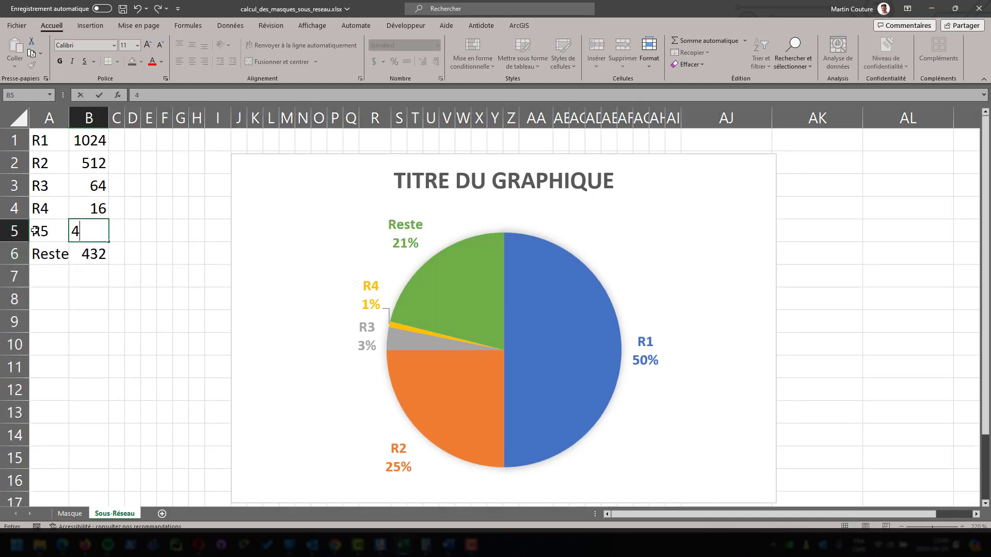
left_click(178, 237)
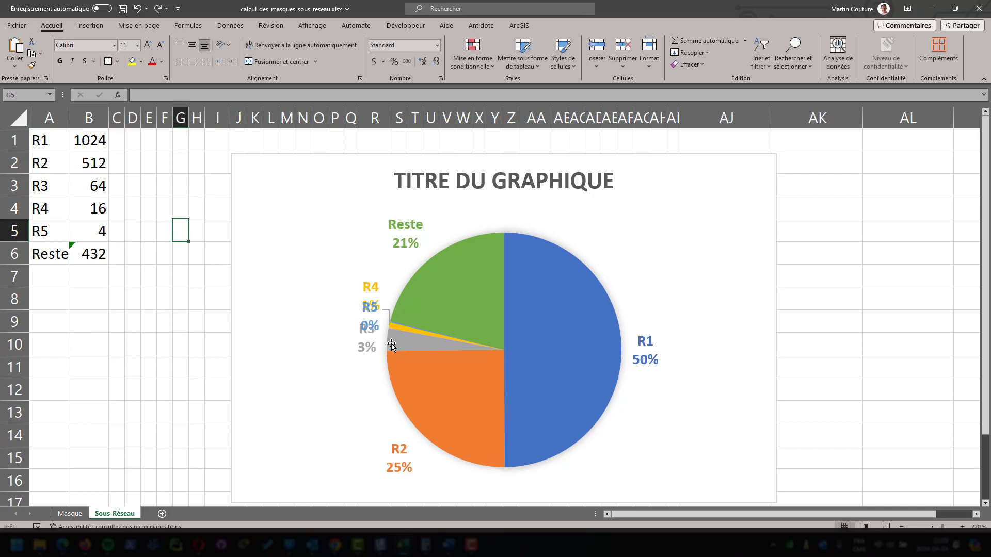
- Spread apart the overlapping R4, R5 and R3 data labels beside the pie chart
left_click(370, 293)
left_click(370, 293)
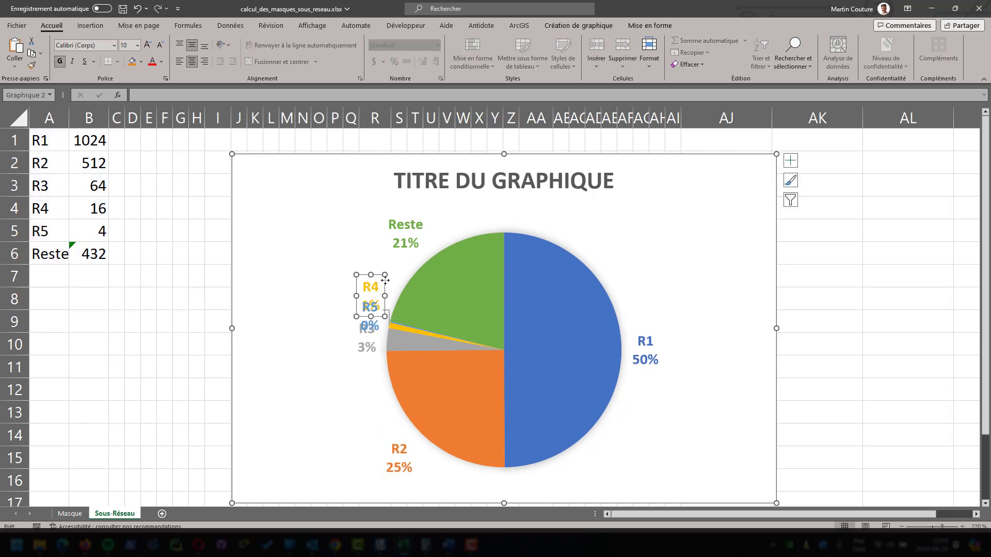
left_click(370, 290)
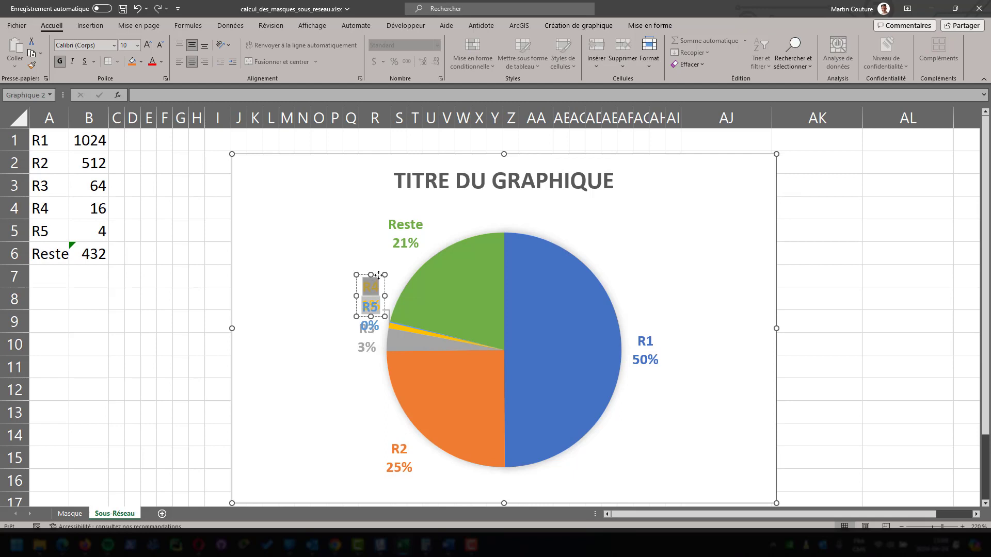
left_click(373, 276)
left_click_drag(379, 264, 385, 256)
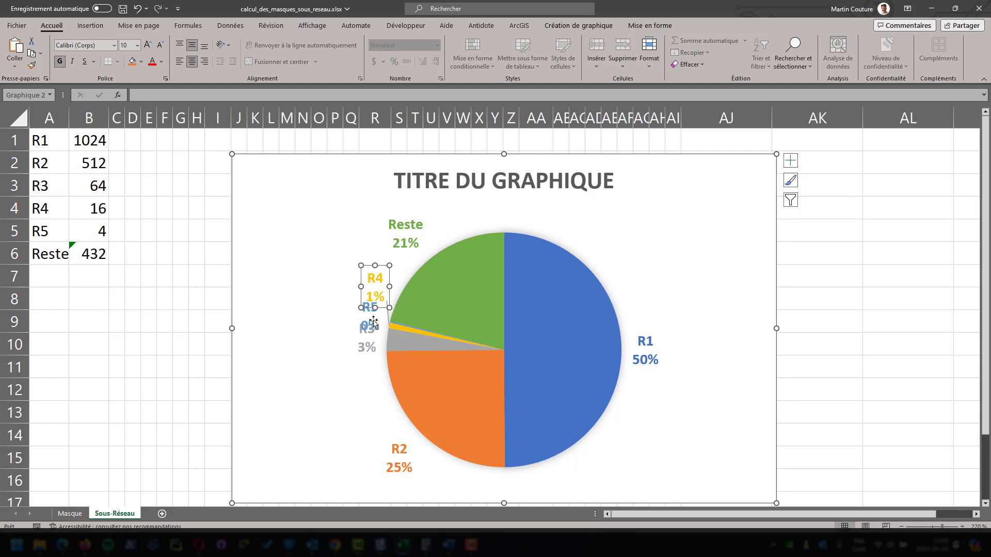
left_click(373, 318)
left_click_drag(363, 305, 339, 301)
left_click(366, 342)
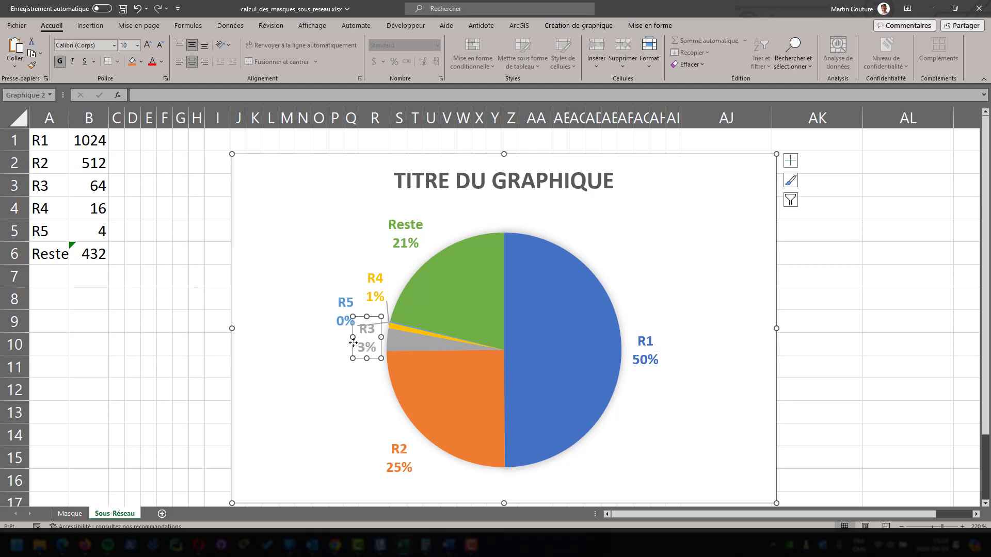
left_click_drag(353, 343, 332, 364)
left_click(300, 373)
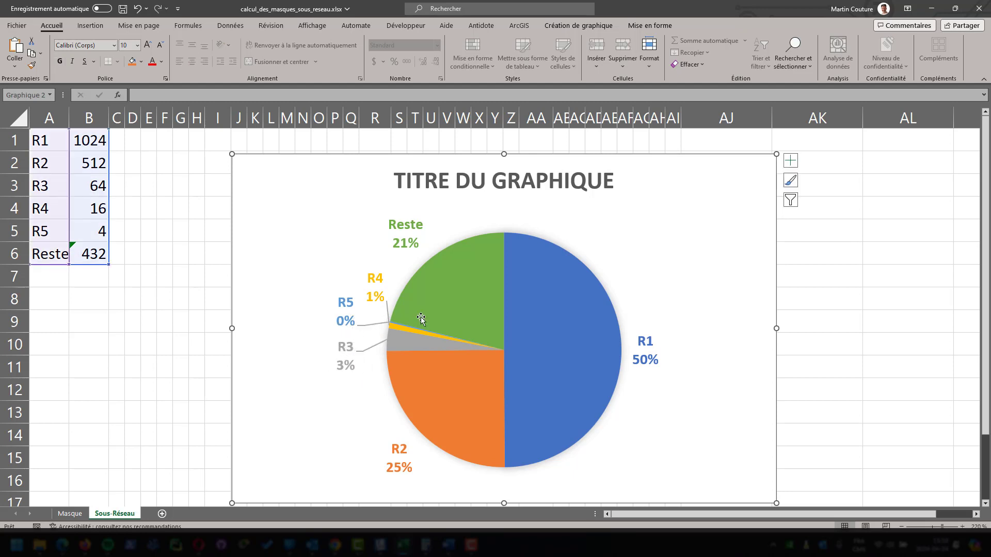
- Rearrange the small-slice labels so R5 sits above R4, with R4 just above the R3 label
left_click(351, 325)
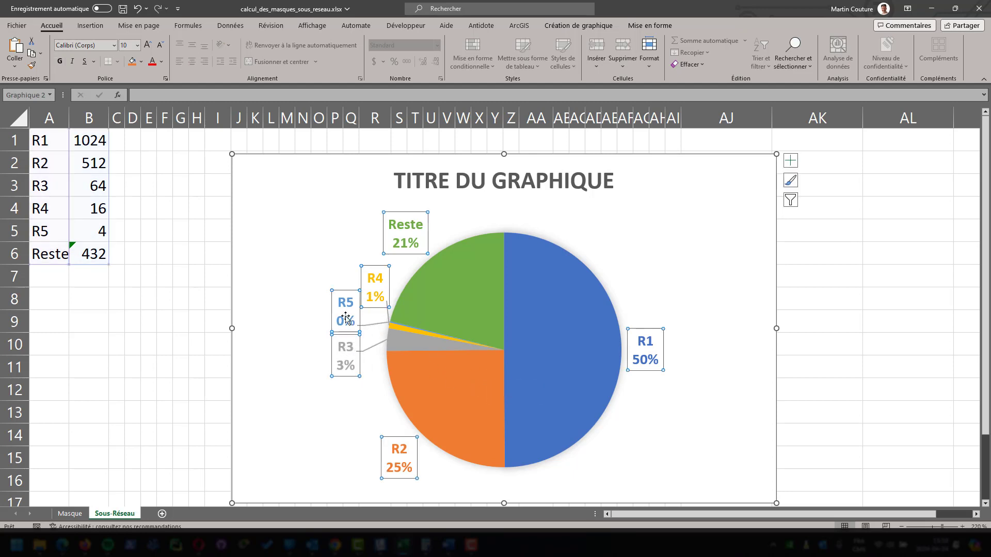
left_click(345, 317)
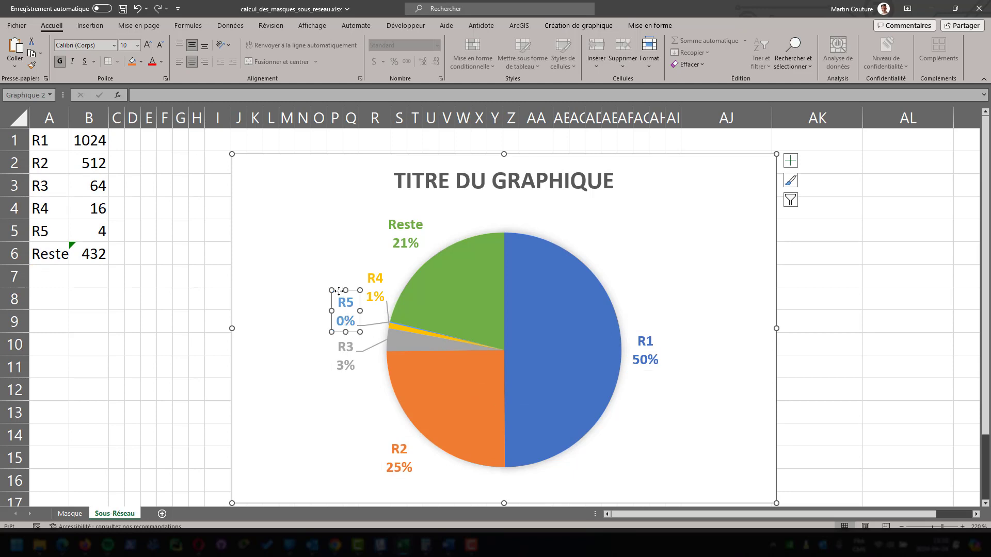
left_click_drag(339, 291, 355, 308)
left_click(377, 283)
left_click(629, 267)
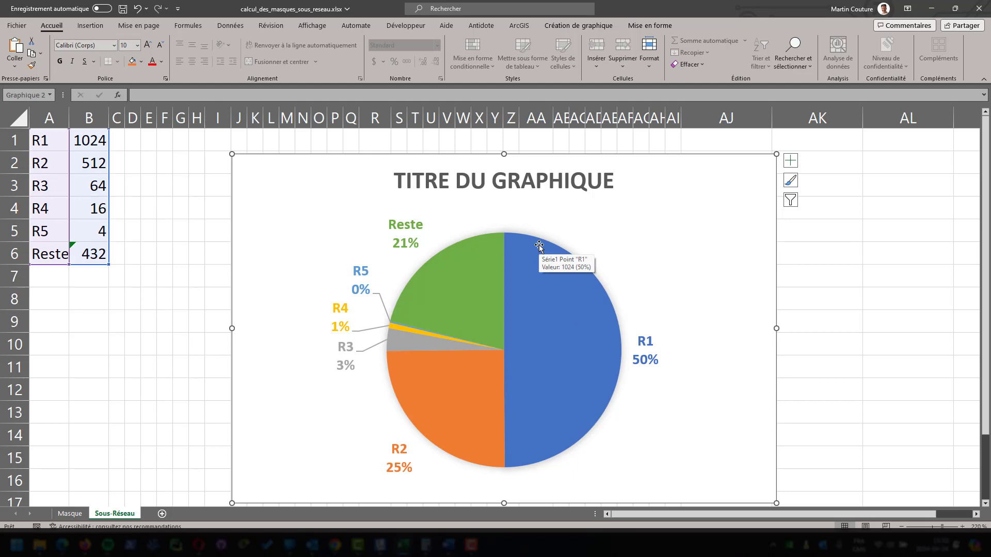
- Select the pie chart's data series and open the Masque worksheet
left_click(571, 357)
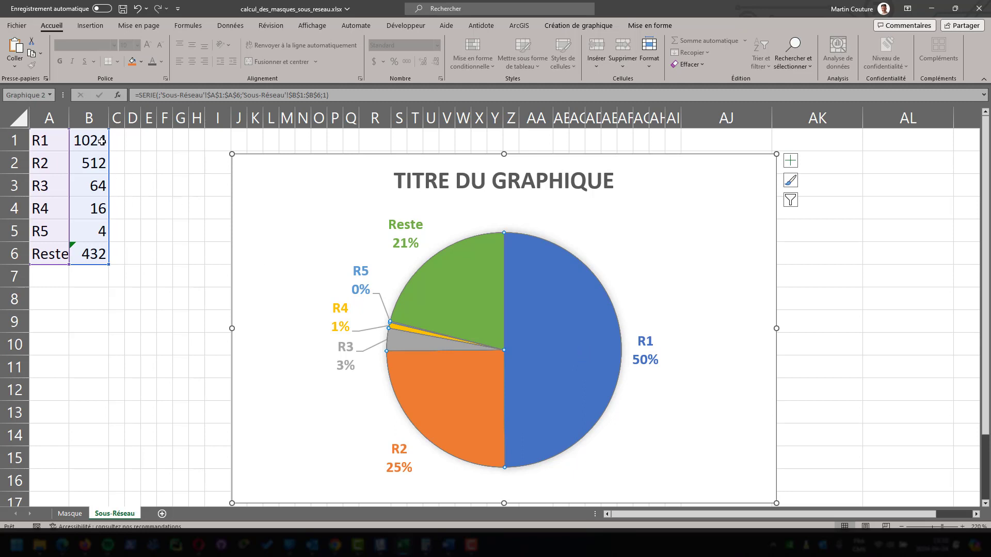
mouse_move(467, 420)
left_click(68, 514)
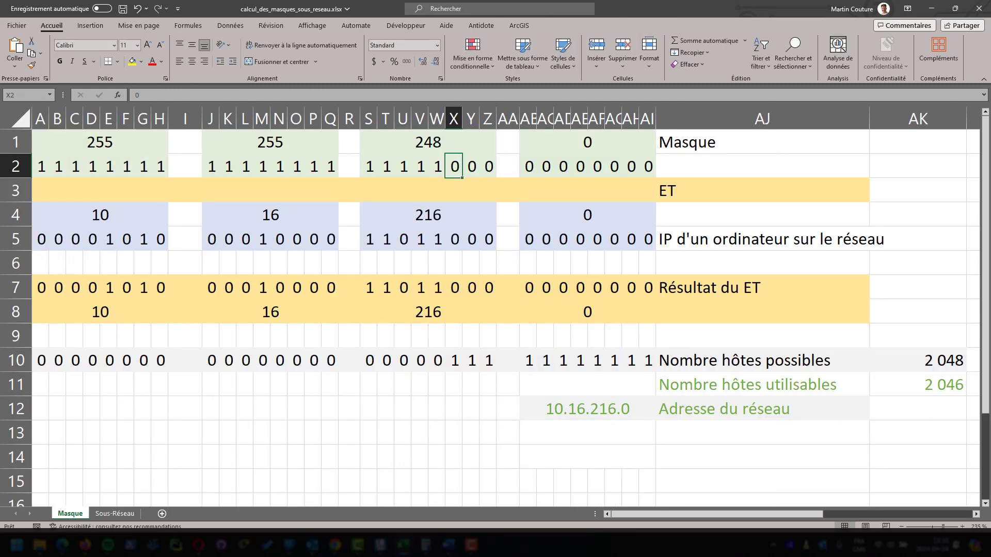
- Switch to the Word document and review the network diagram and the table for subnets A, D, B, C and E
key("alt+Tab")
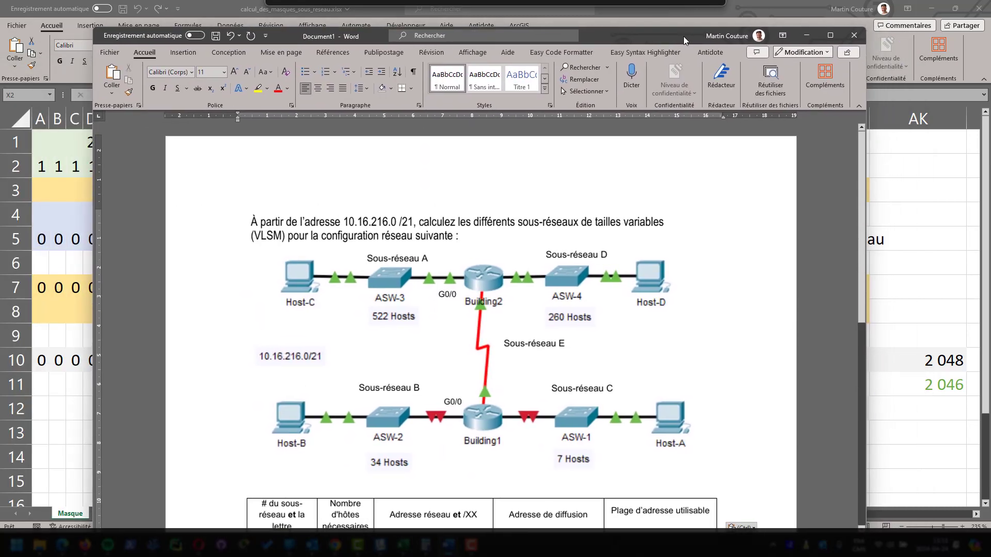
left_click_drag(680, 36, 668, 24)
scroll(656, 229, "down", 3)
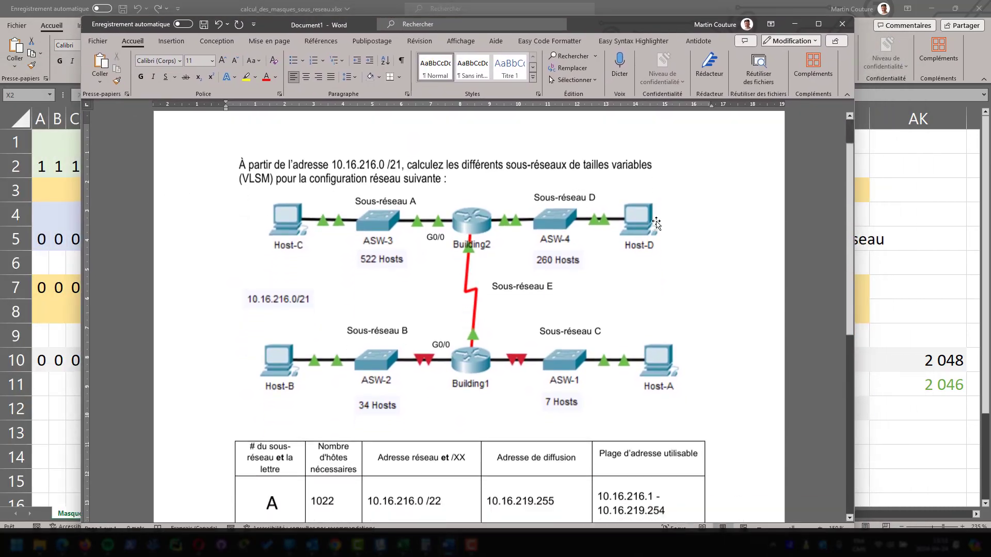
scroll(656, 229, "down", 1)
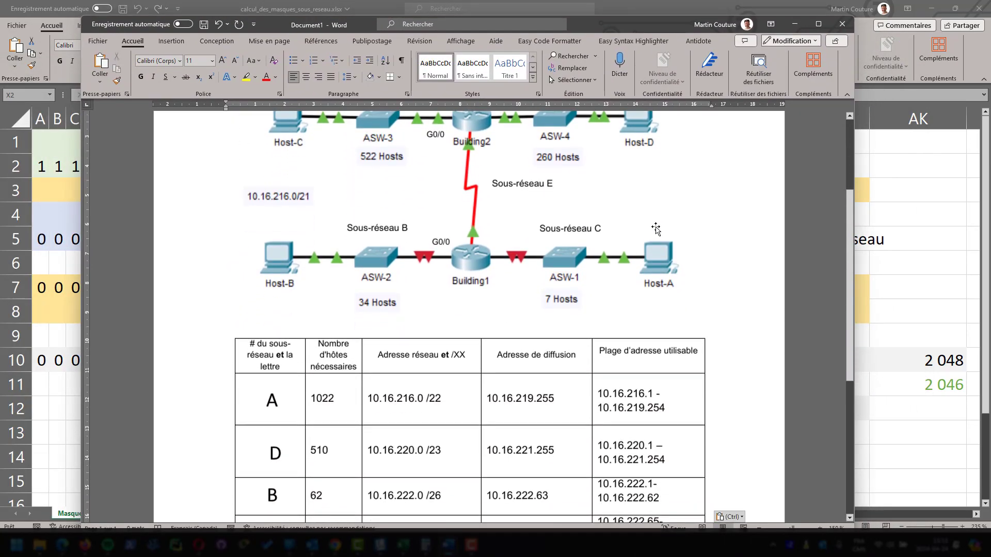
scroll(602, 211, "down", 4)
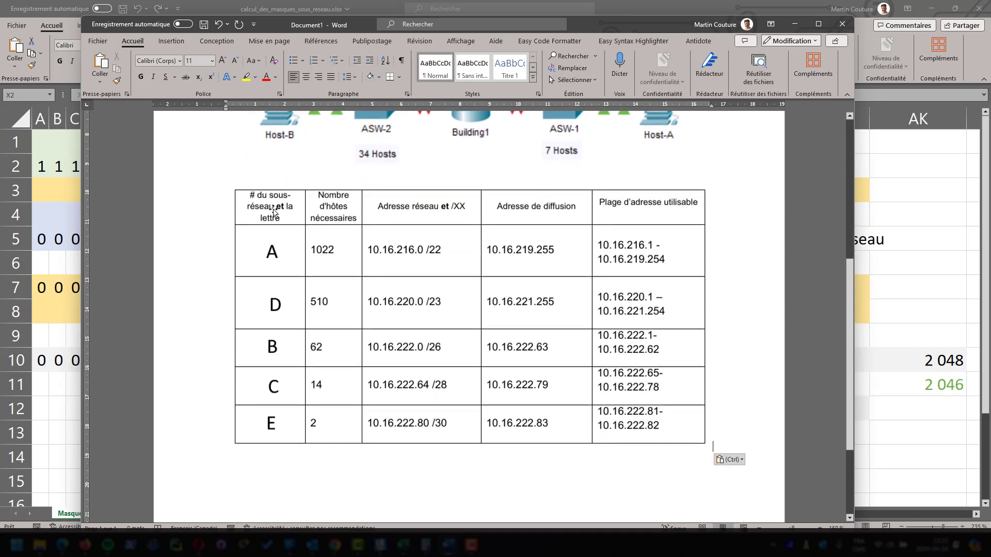
scroll(277, 217, "up", 5)
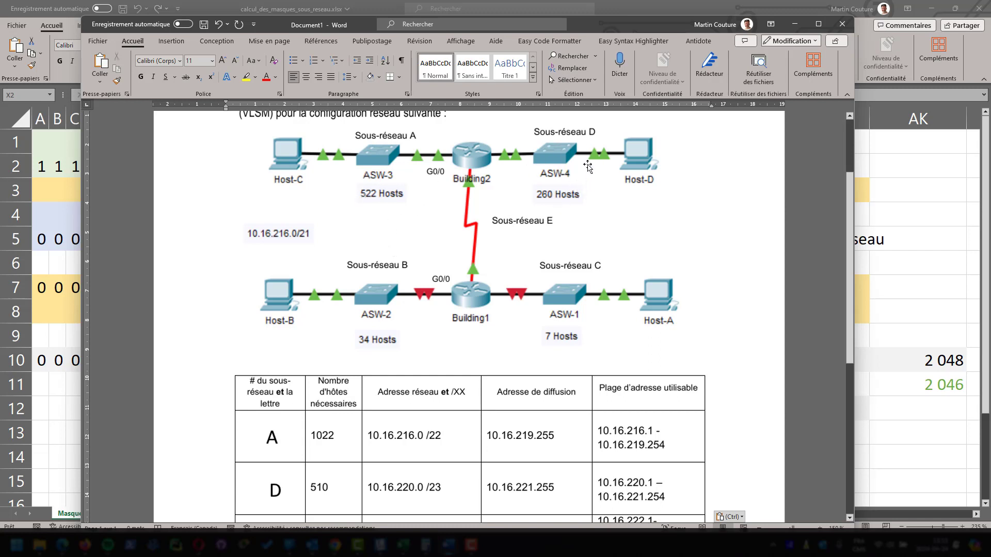
scroll(529, 205, "down", 1)
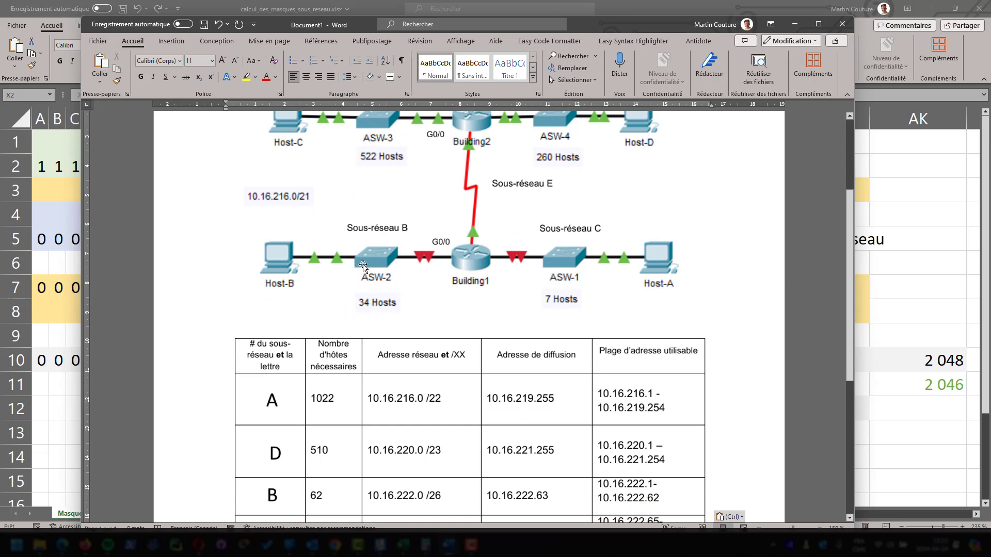
scroll(555, 263, "down", 1)
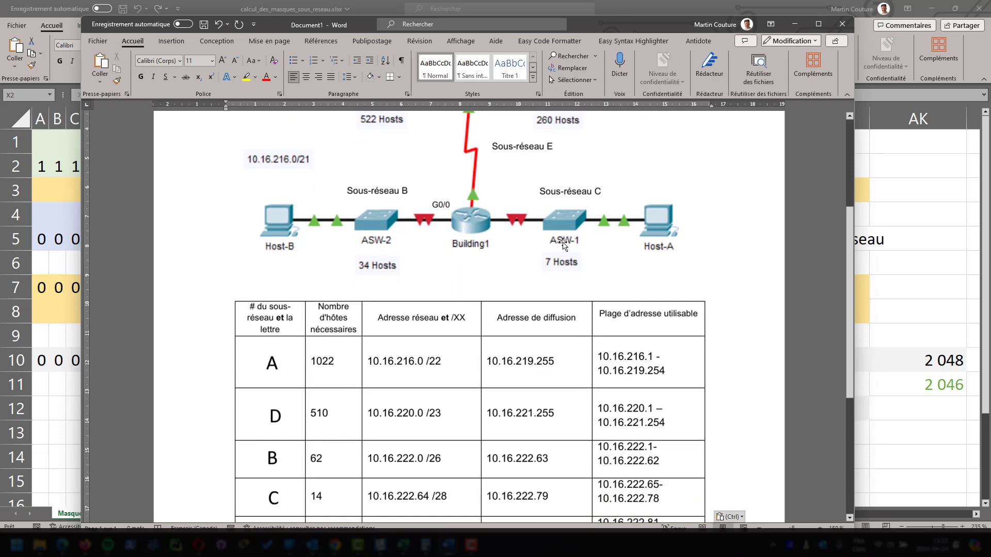
scroll(562, 240, "up", 1)
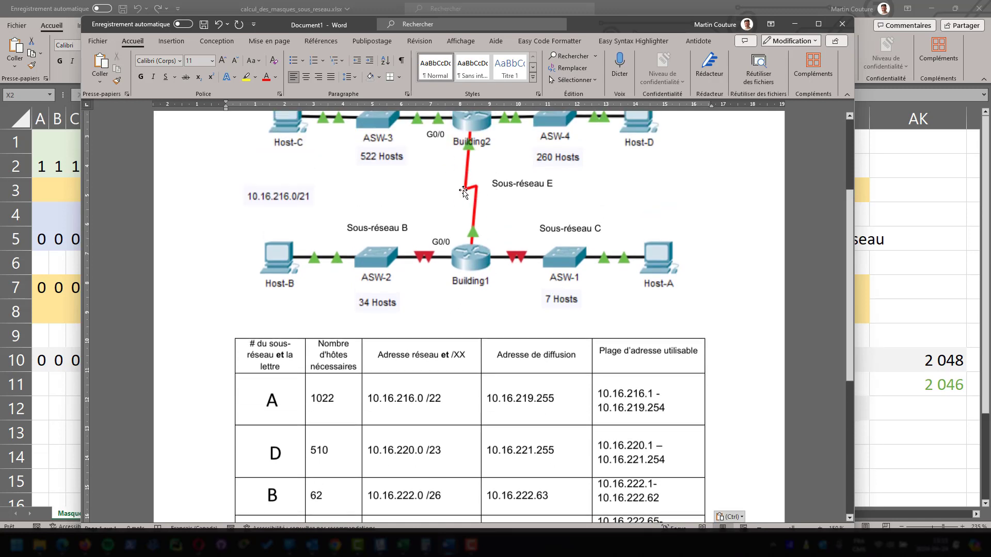
scroll(459, 217, "down", 5)
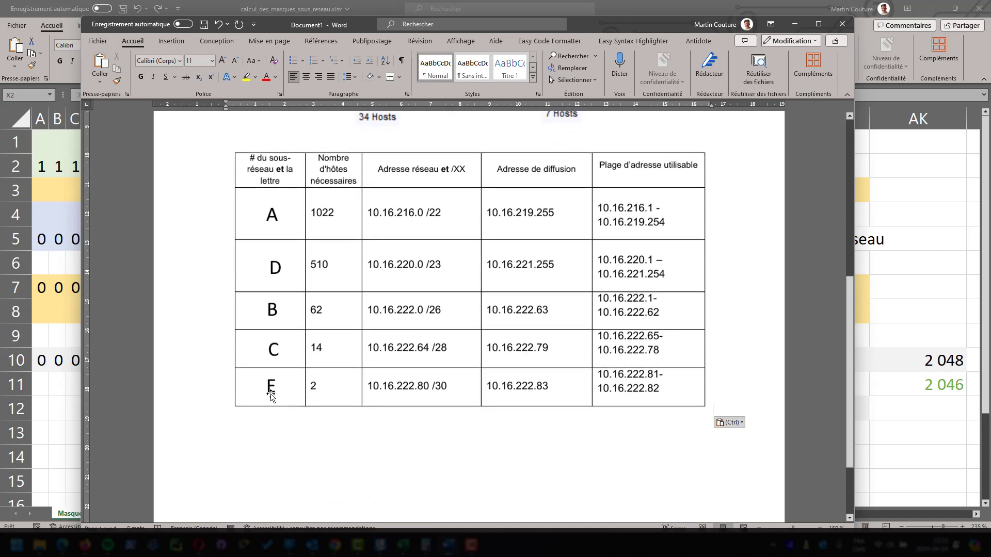
scroll(325, 393, "up", 2)
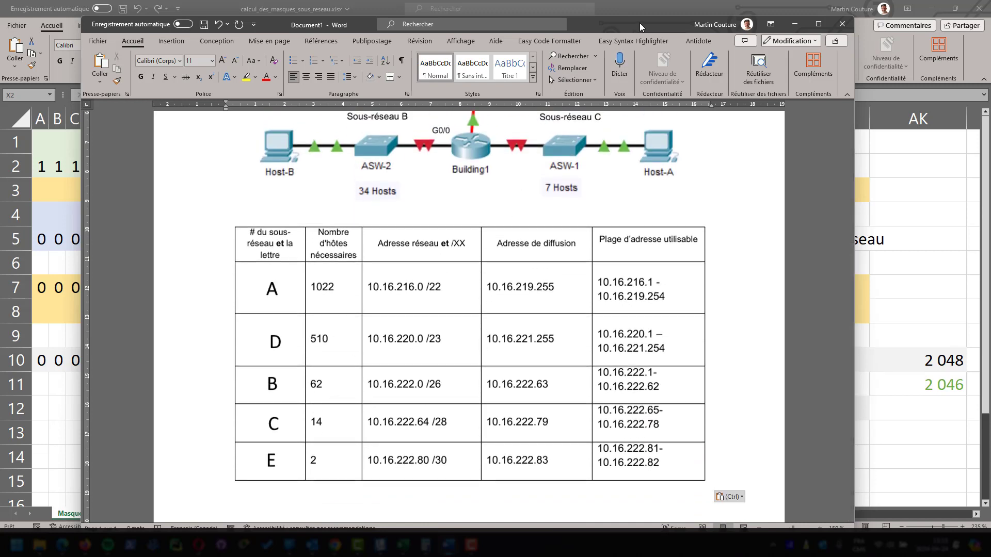
- Minimize Word and step through the third mask octet's host bits on the Masque sheet, back to cell X2
left_click(795, 23)
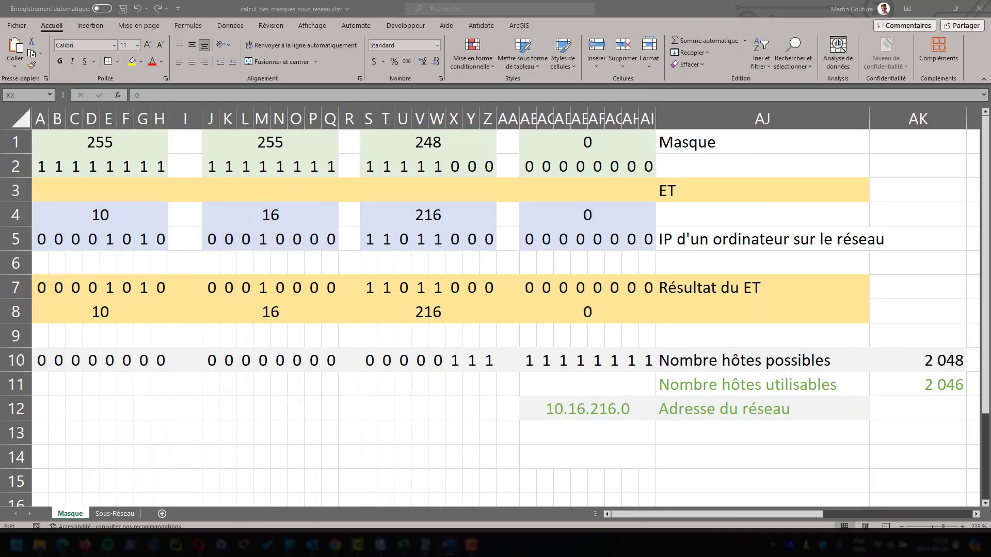
left_click(455, 166)
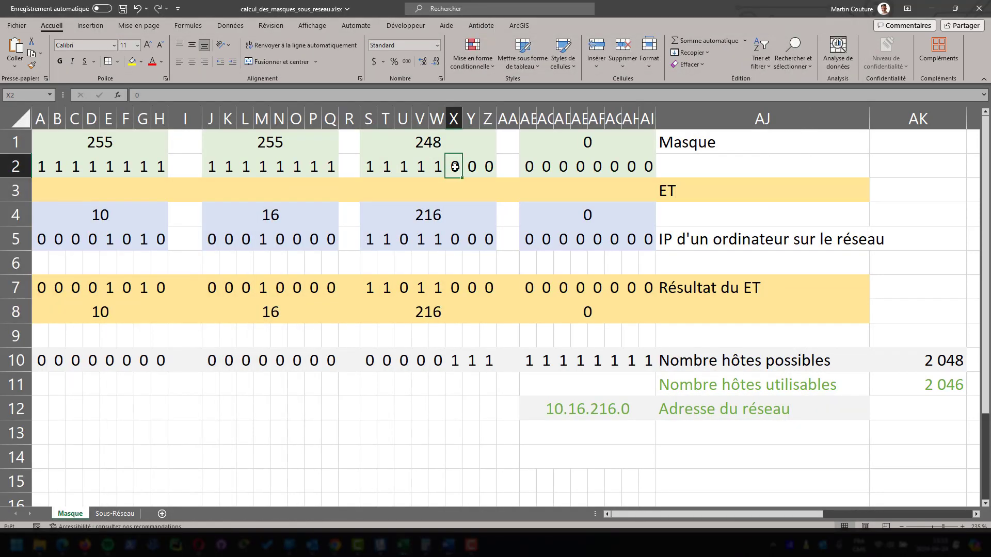
left_click(528, 170)
left_click(503, 169)
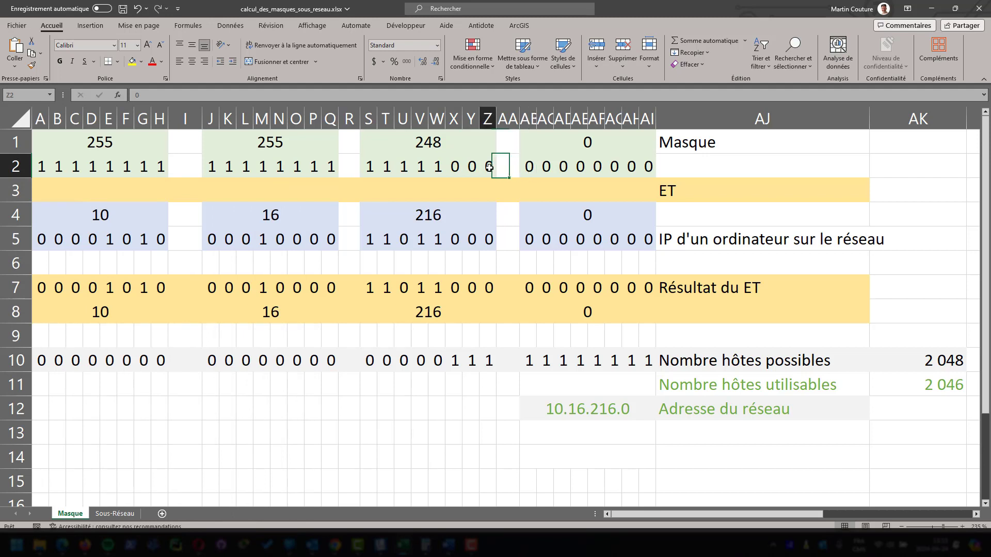
left_click(485, 170)
left_click(471, 170)
left_click(454, 171)
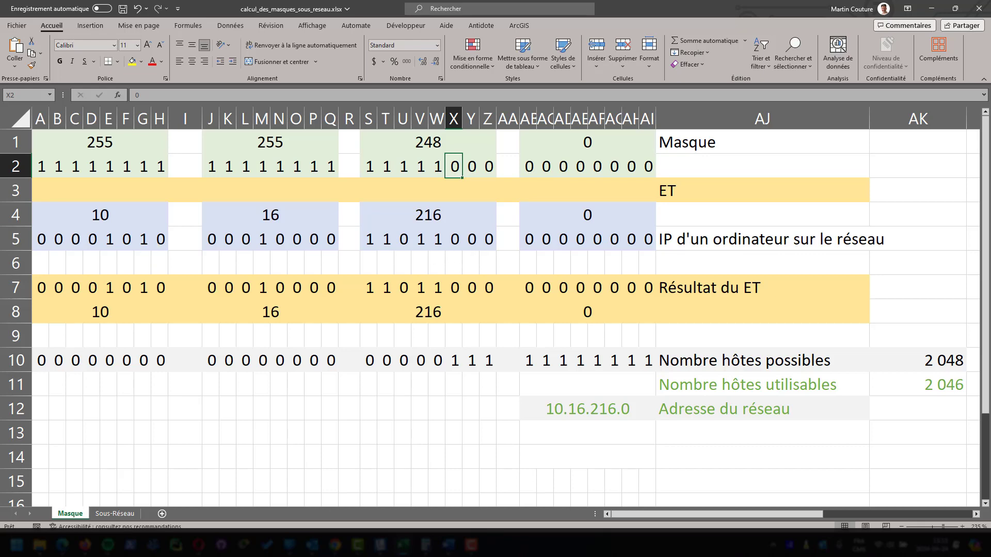
- Check subnet A's required hosts in the Word table and set mask bit X2 to 1 in Excel
key("alt+Tab")
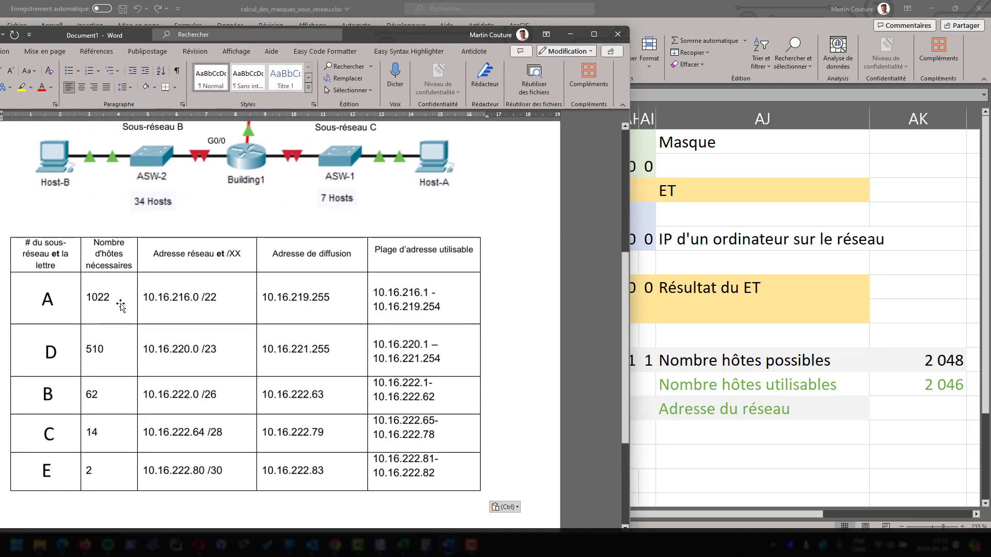
key("alt+Tab")
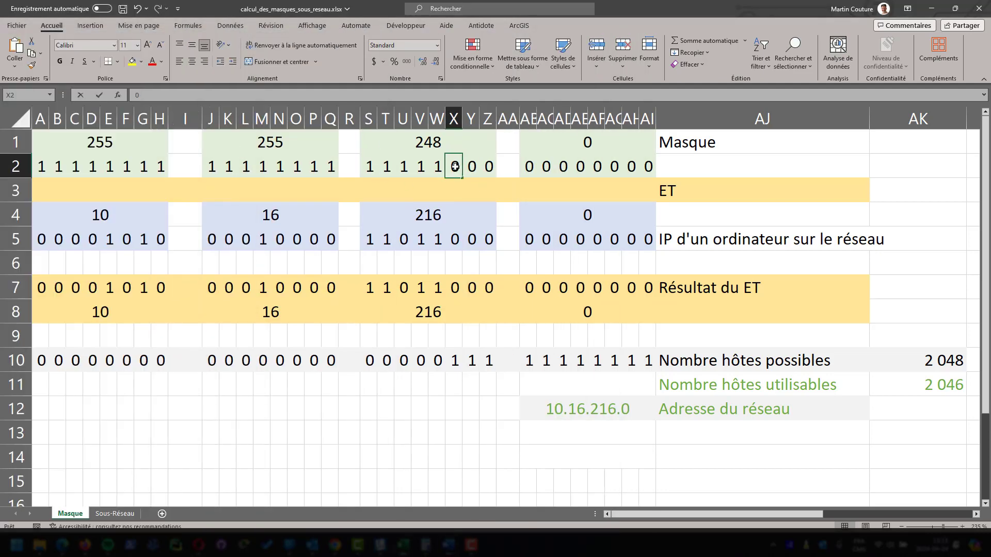
type("1")
key("Tab")
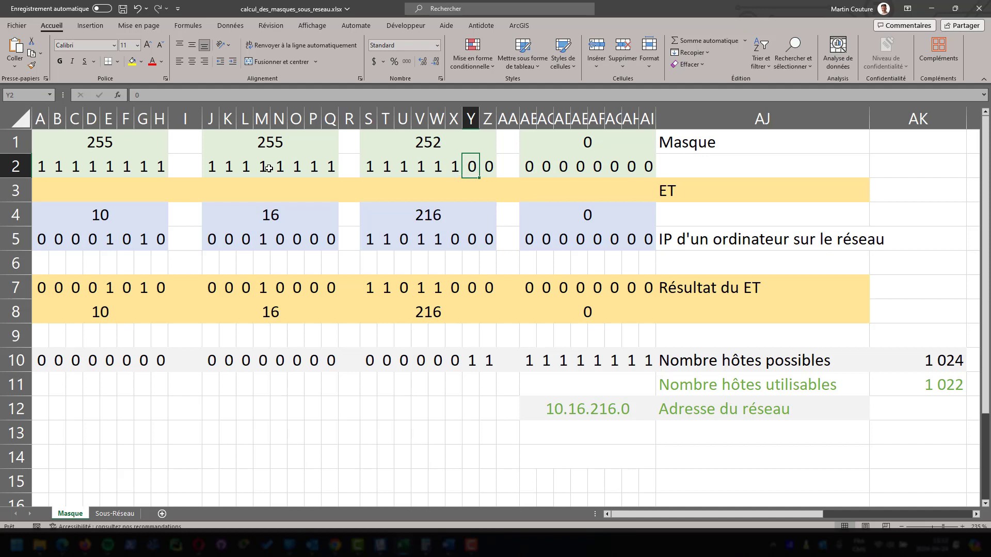
- Count the third octet's network bits one by one from cell S2 to X2
left_click(369, 165)
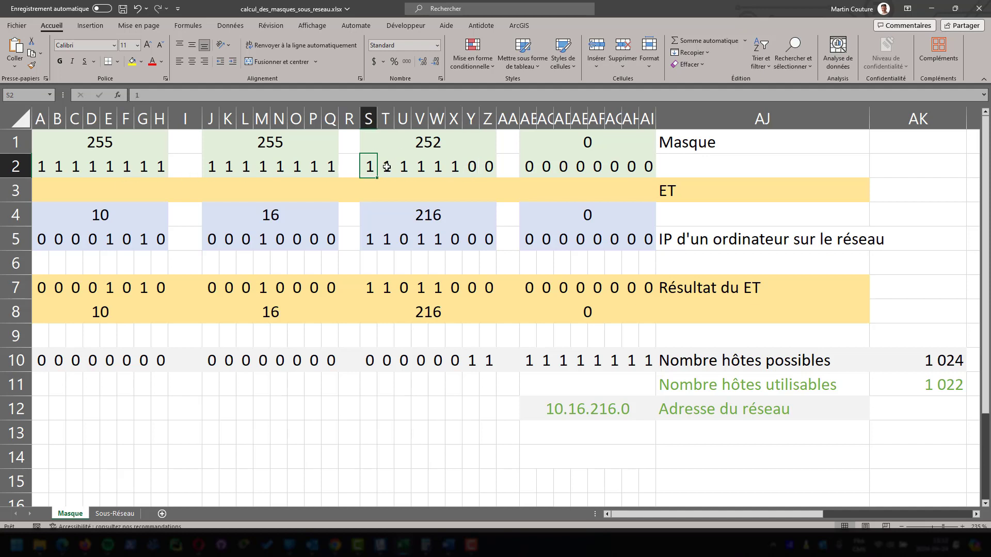
left_click(391, 167)
left_click(403, 166)
left_click(419, 166)
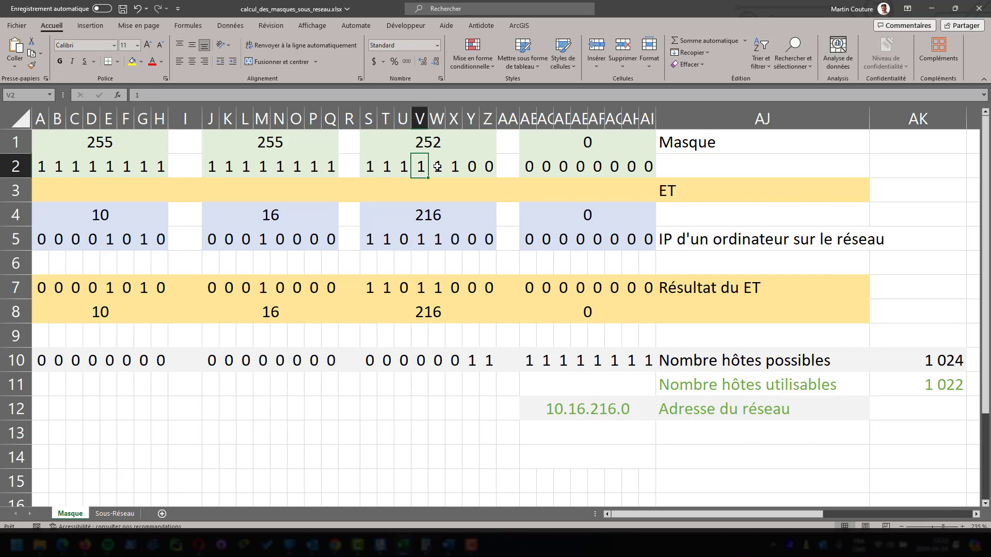
left_click(437, 166)
left_click(454, 167)
- Return to the Word document and compare subnet A's table row with the network diagram
key("alt+Tab")
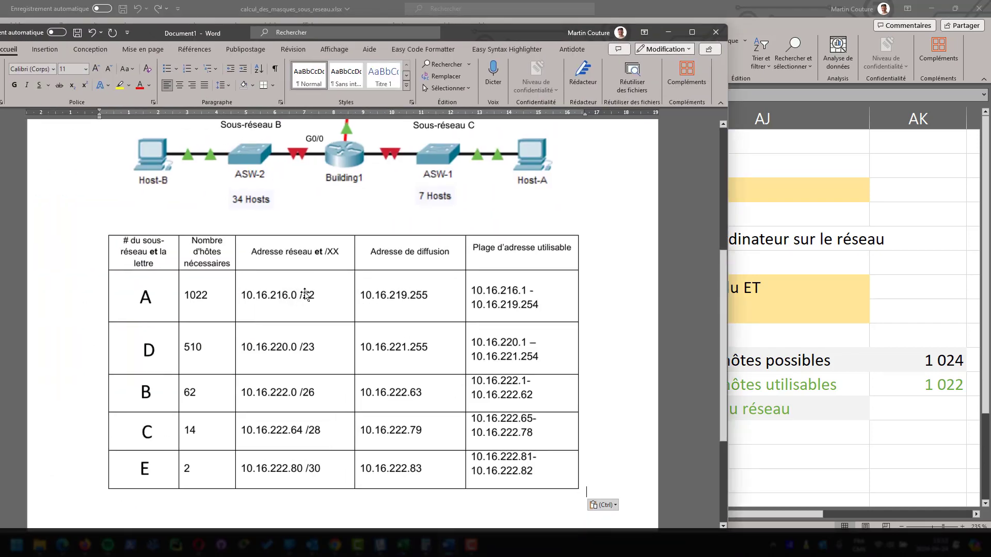
scroll(309, 301, "up", 1)
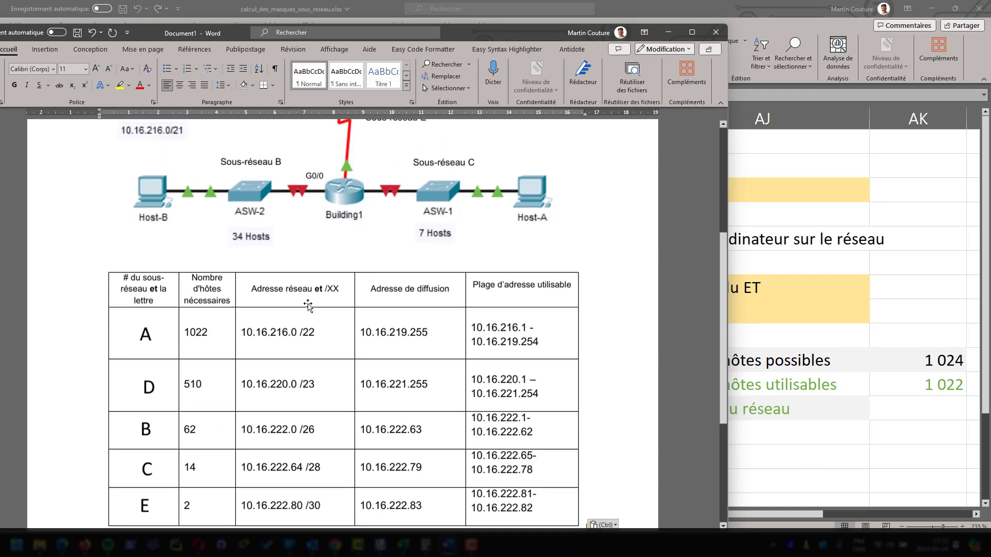
scroll(262, 325, "up", 3)
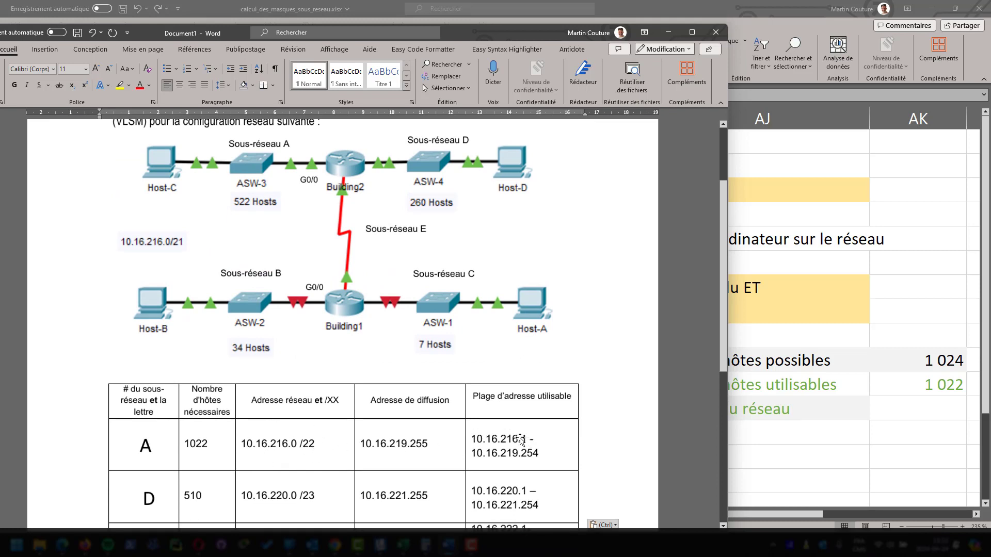
- Return to the Masque sheet in Excel and set the third IP octet's host bits Y5 and Z5 to 1
left_click_drag(523, 27, 306, 45)
key("alt+Tab")
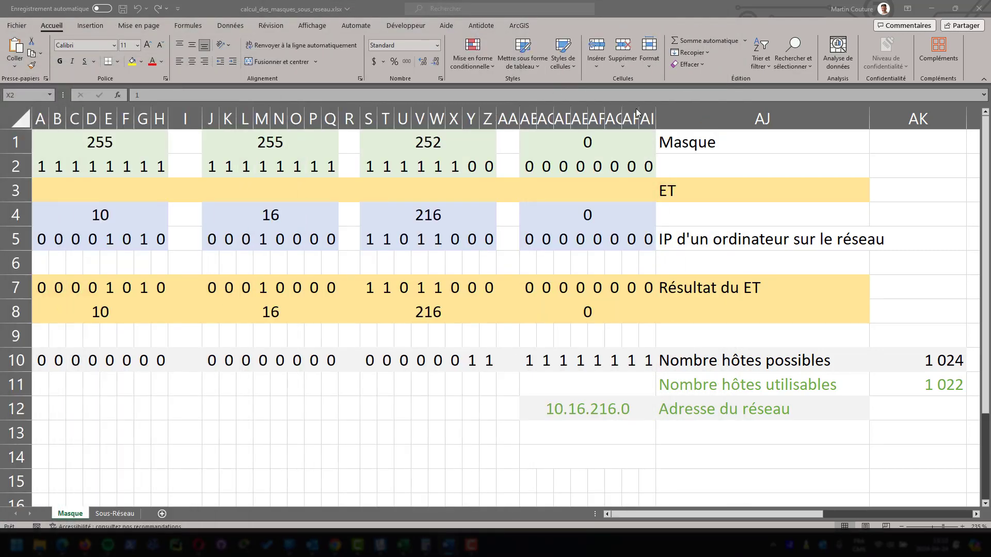
left_click(529, 166)
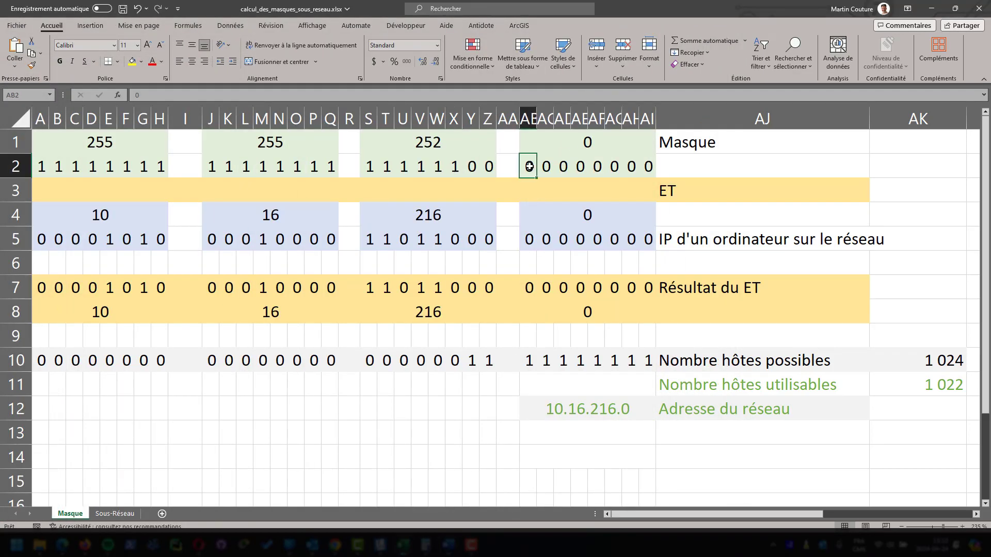
key("Down")
key("Down")
key("Down")
key("Down")
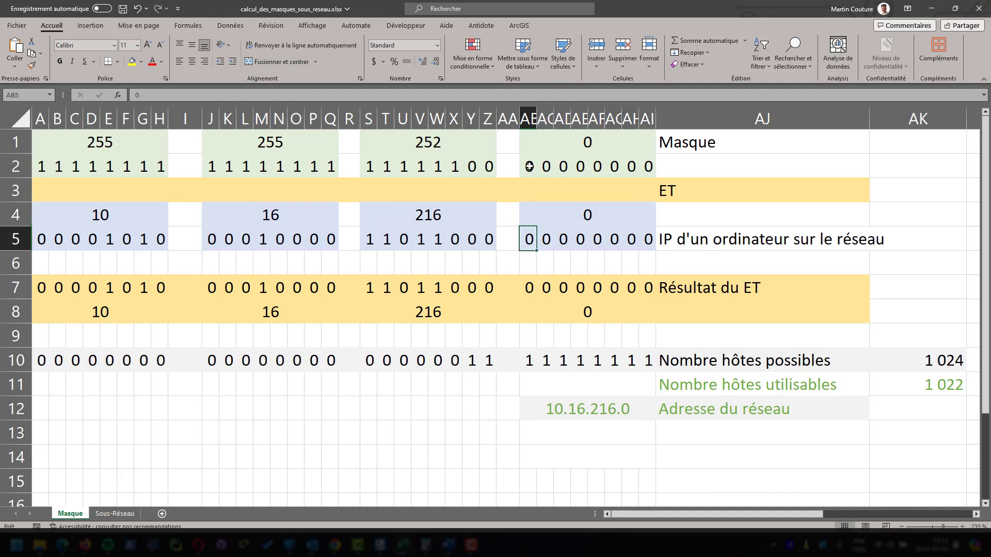
key("Left")
key("Left")
key("Up")
key("Left")
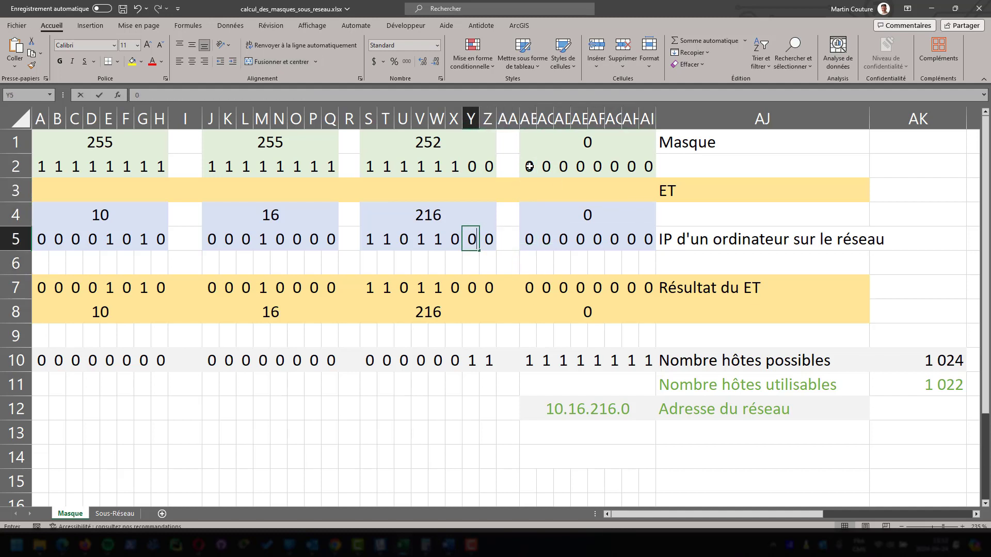
type("1")
key("Right")
type("1")
key("Right")
- Set all eight bits of the IP's fourth octet, AB5 to AI5, to 1 to form subnet A's broadcast address
key("Right")
type("1")
key("Right")
type("1")
key("Right")
type("1")
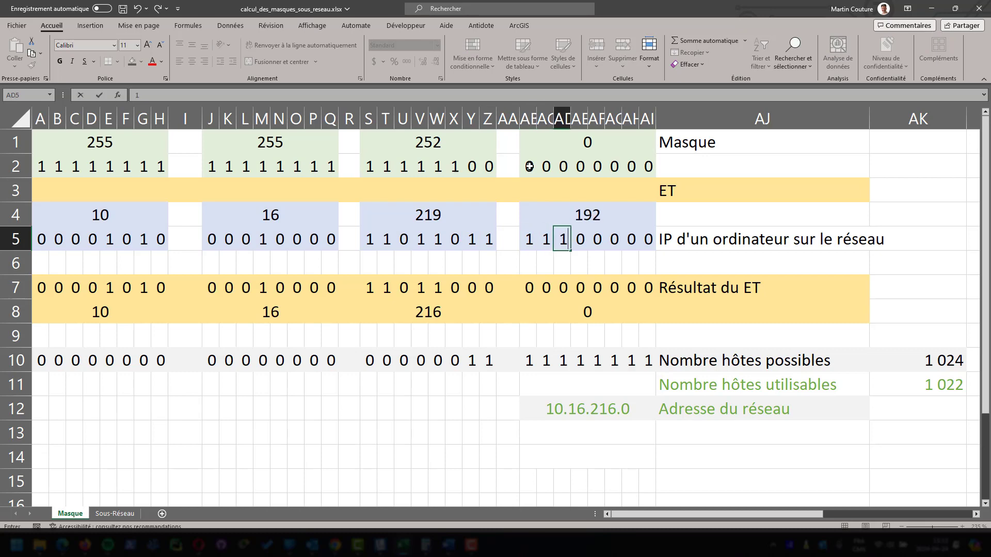
key("Right")
key("1")
key("Right")
key("1")
key("Right")
key("1")
key("Right")
key("1")
key("Right")
key("1")
key("Right")
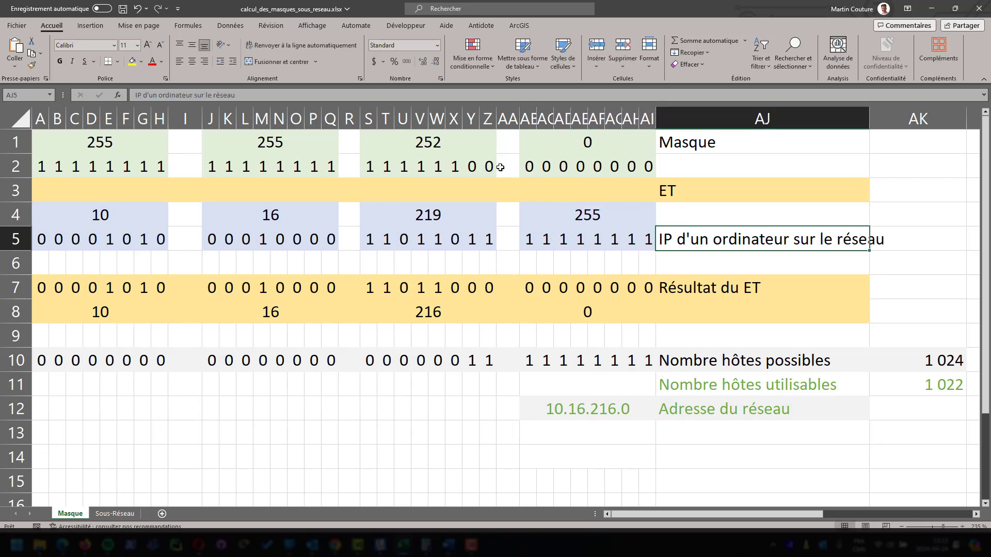
- Compare subnet A's broadcast address and usable range in the Word table with the Excel result
key("alt+Tab")
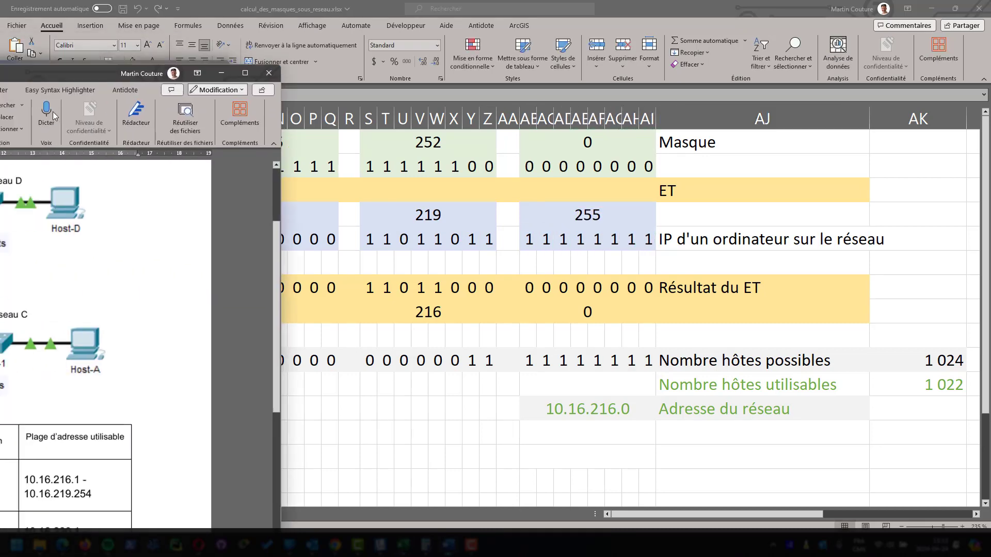
left_click_drag(526, 72, 573, 229)
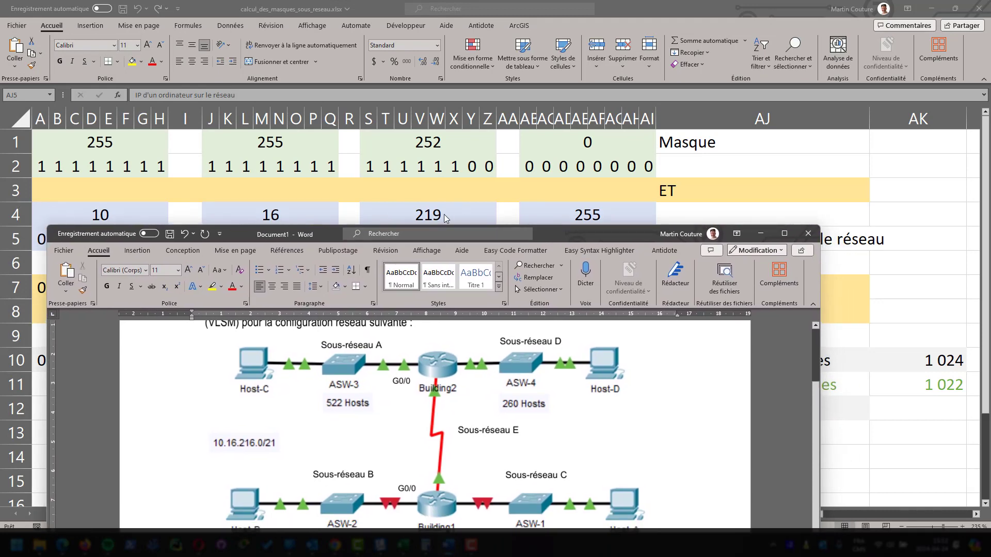
left_click_drag(611, 237, 619, 39)
scroll(578, 395, "down", 2)
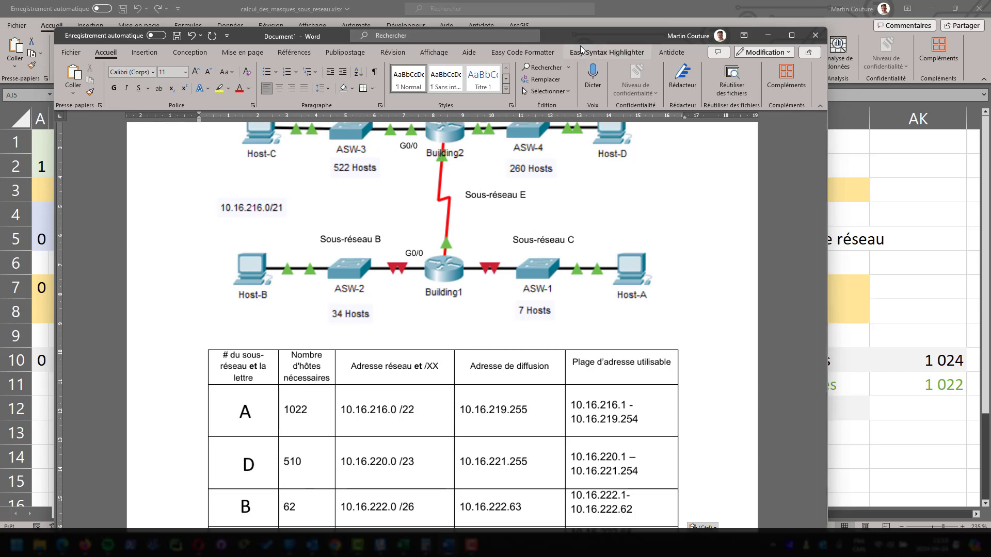
left_click_drag(604, 35, 459, 87)
key("alt+Tab")
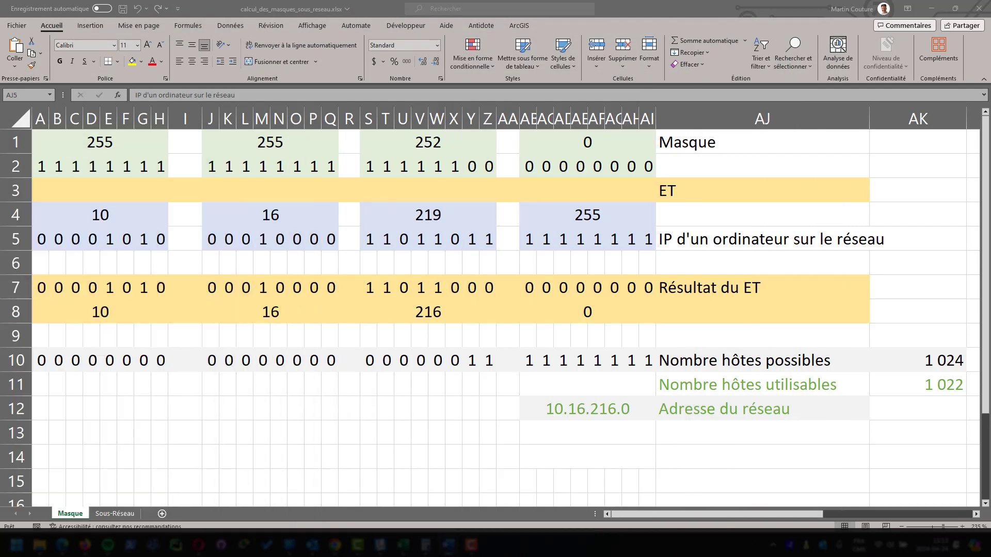
- Examine the R1 and R2 shares in the pie chart on the Sous-Réseau sheet
left_click(115, 513)
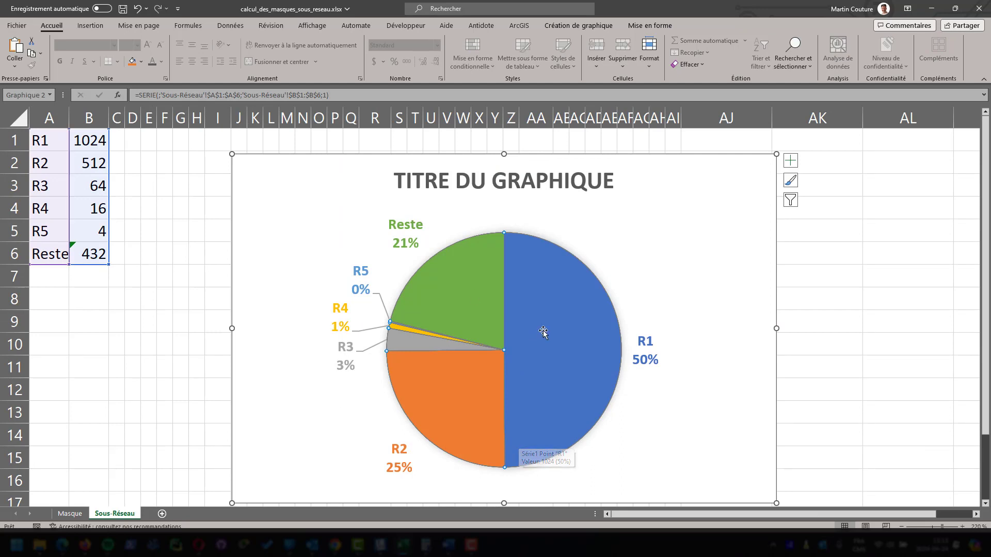
mouse_move(483, 409)
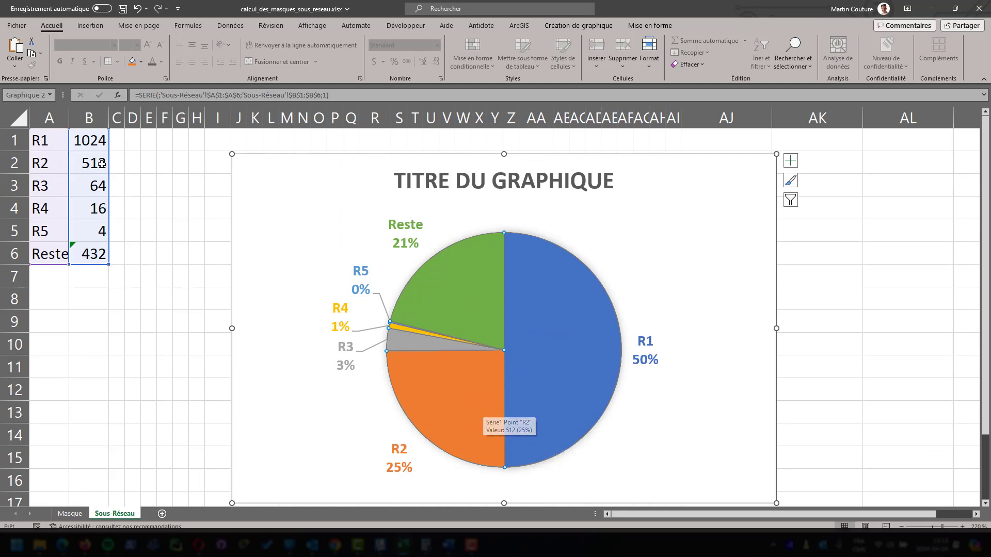
mouse_move(439, 380)
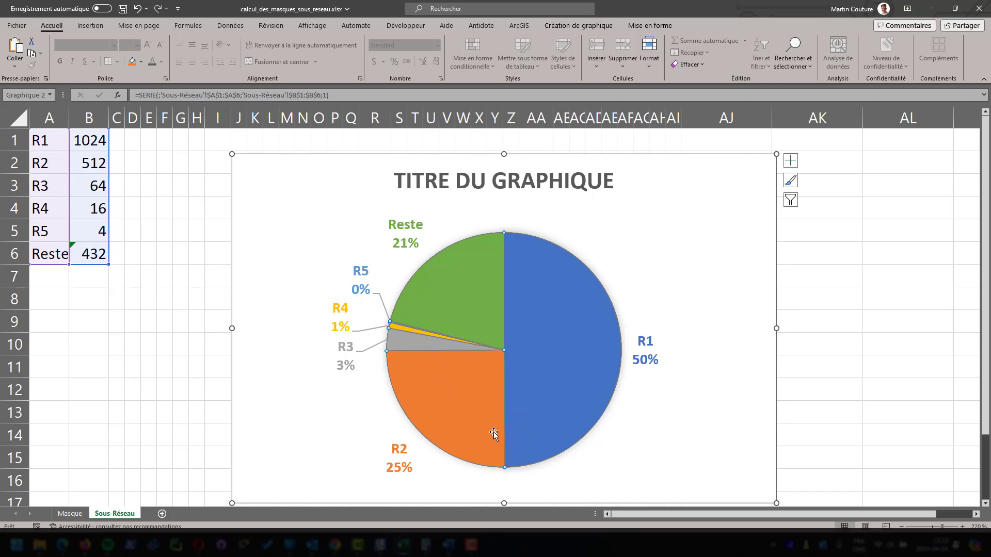
mouse_move(575, 358)
- Check subnet D's required hosts in the Word table and set mask bit Y2 to 1 on the Masque sheet
key("alt+Tab")
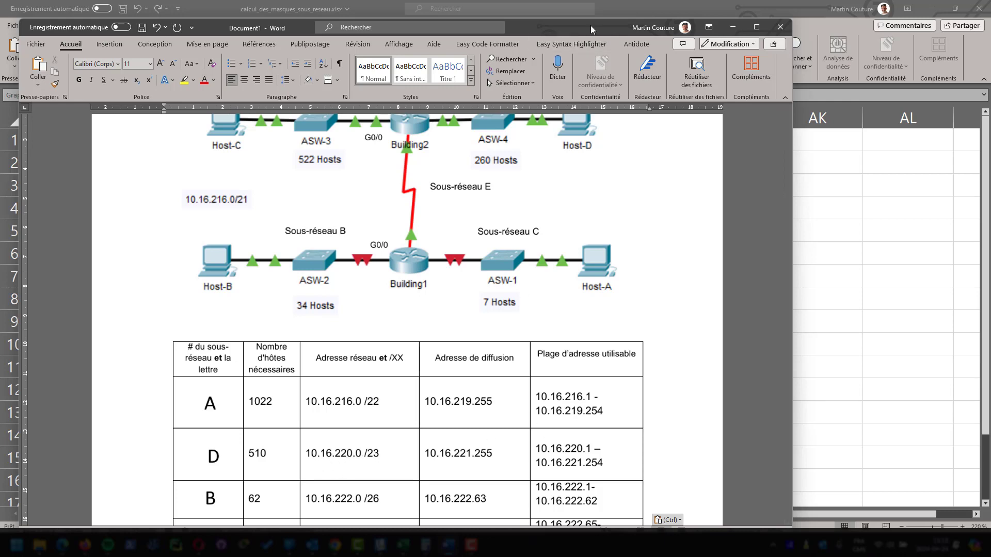
key("super+Down")
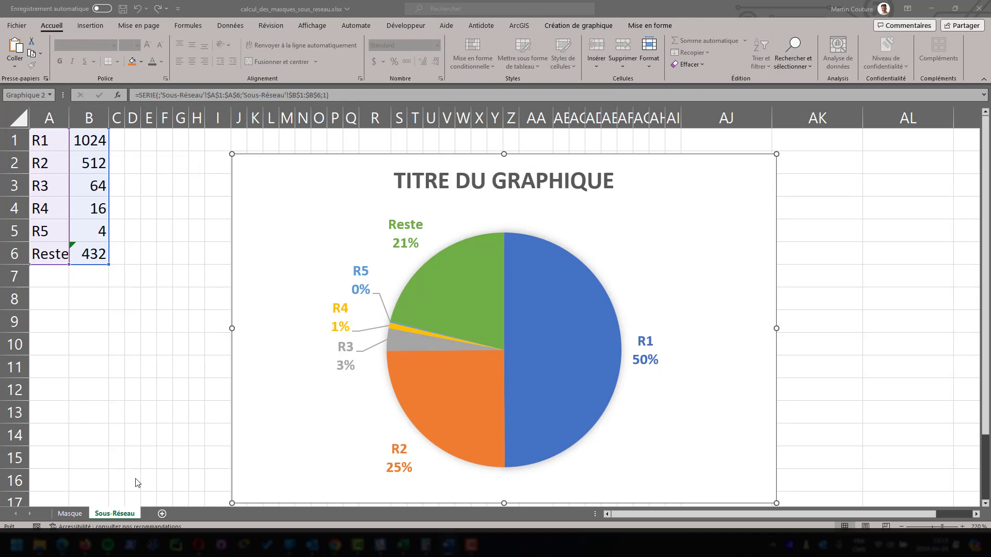
left_click(74, 514)
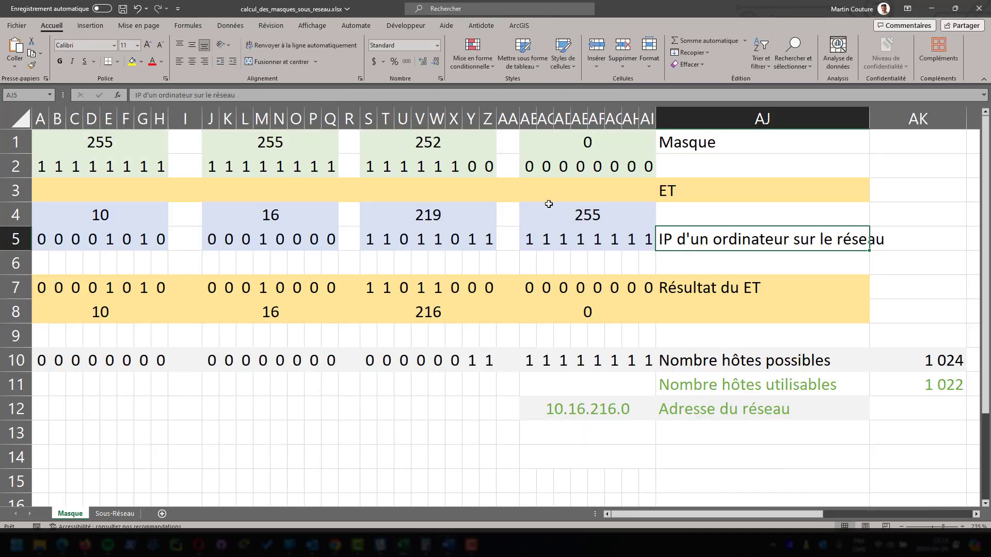
left_click(477, 170)
type("1")
key("Tab")
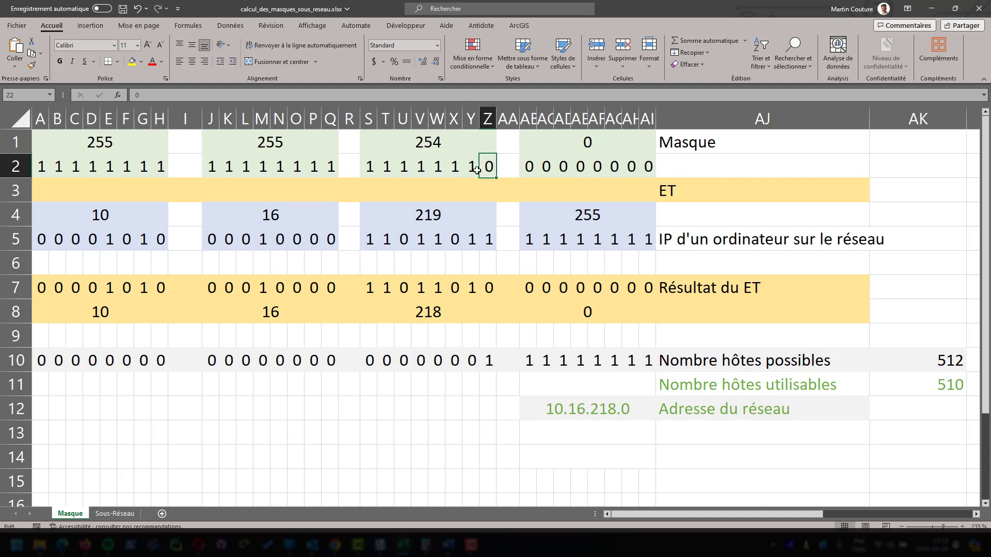
- Change the IP's third octet to 220 by setting bit X5 to 1 and bits Y5 and Z5 to 0
left_click(474, 243)
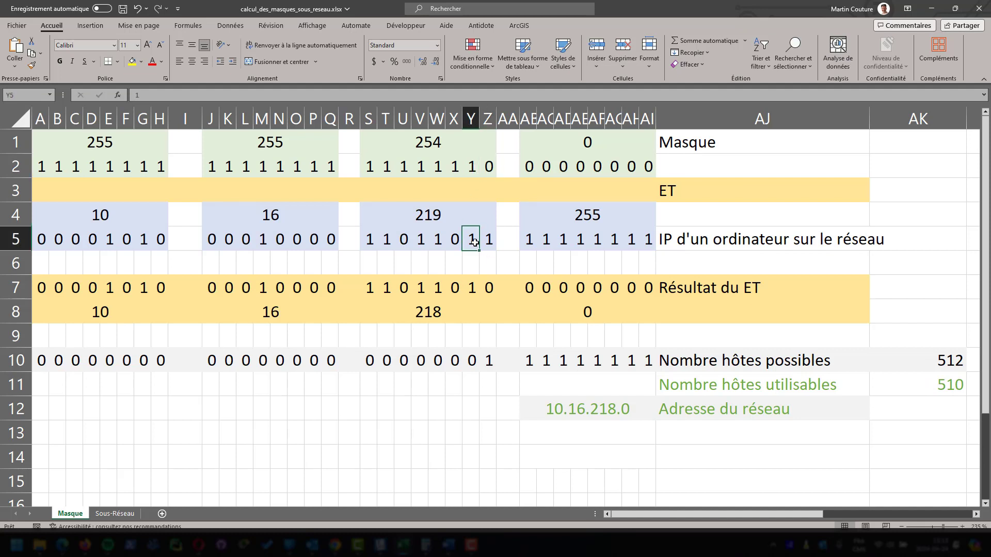
key("Tab")
type("0")
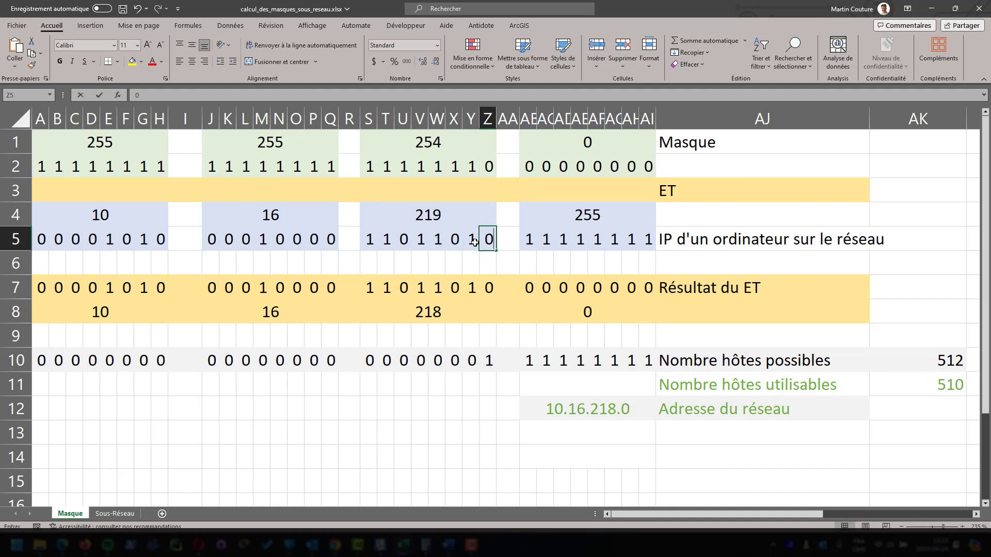
key("Tab")
key("Left")
key("Left")
key("Left")
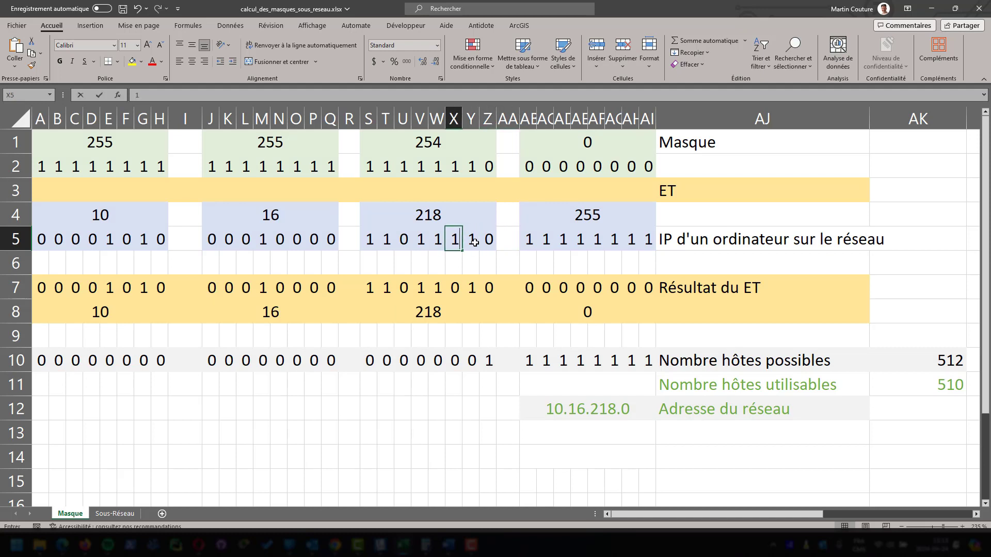
type("1")
key("Tab")
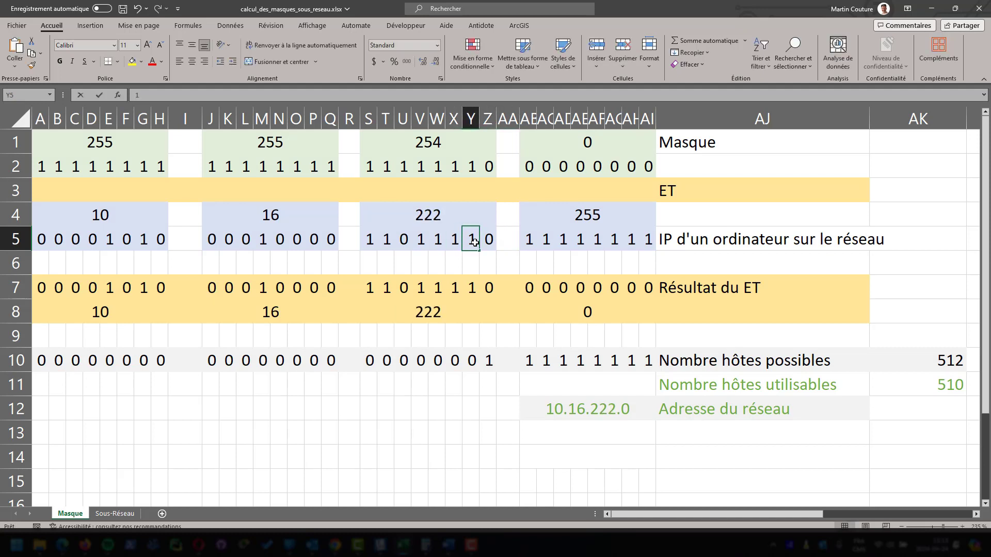
type("0")
key("Tab")
- Set all eight bits of the IP's fourth octet, AB5 to AI5, to 0 to form subnet D's network address
key("Tab")
key("Tab")
type("0")
key("Return")
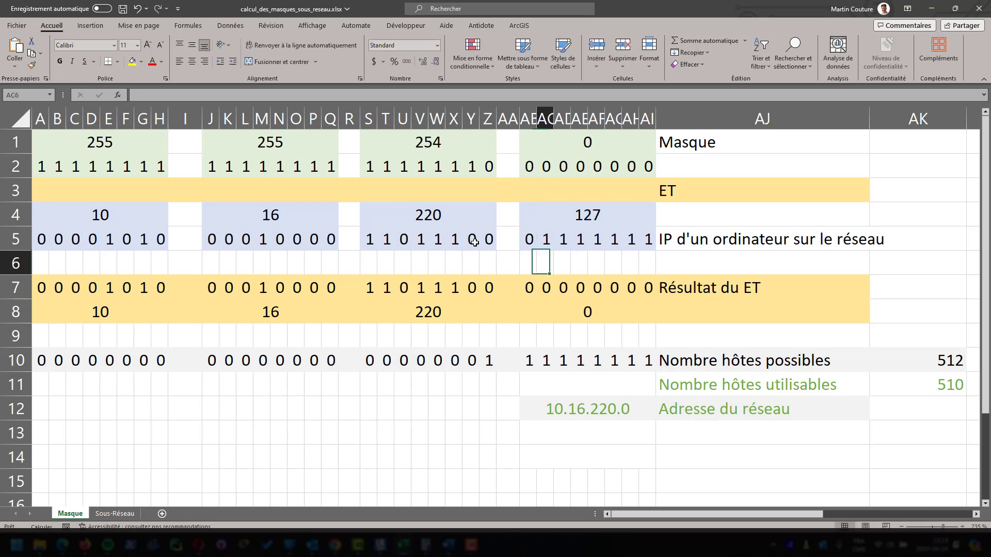
key("Up")
type("0")
key("Tab")
type("0")
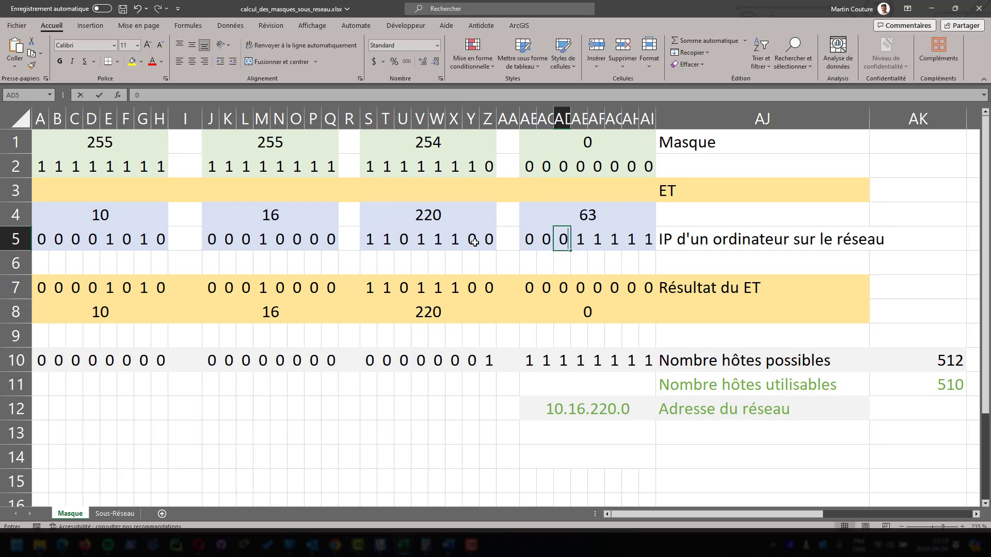
key("Tab")
type("0")
key("Tab")
type("0")
key("Tab")
type("0\t0")
key("Tab")
key("Tab")
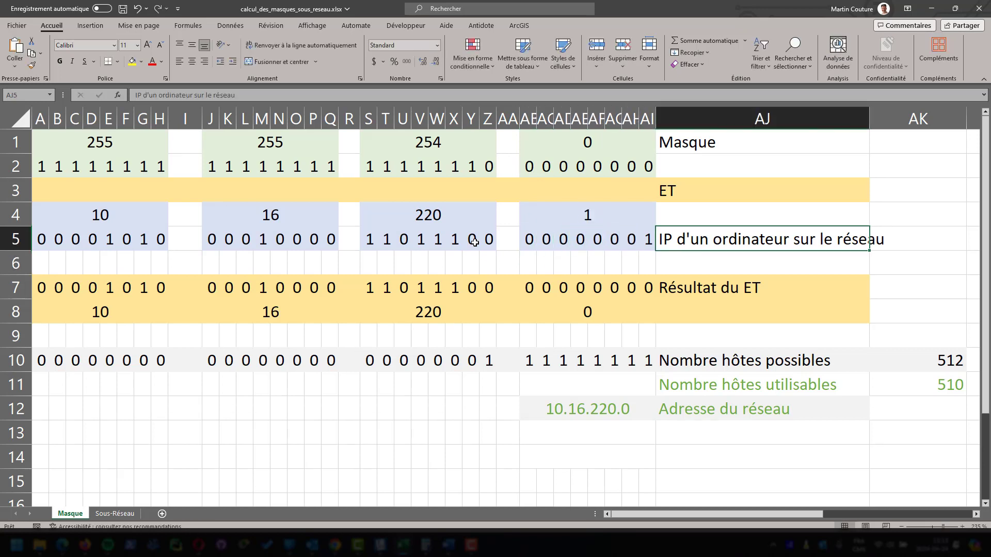
key("Left")
type("0")
key("Tab")
- Check the last network bit at Y2, and compare subnet D's network address and /23 prefix in the Word table
left_click(471, 168)
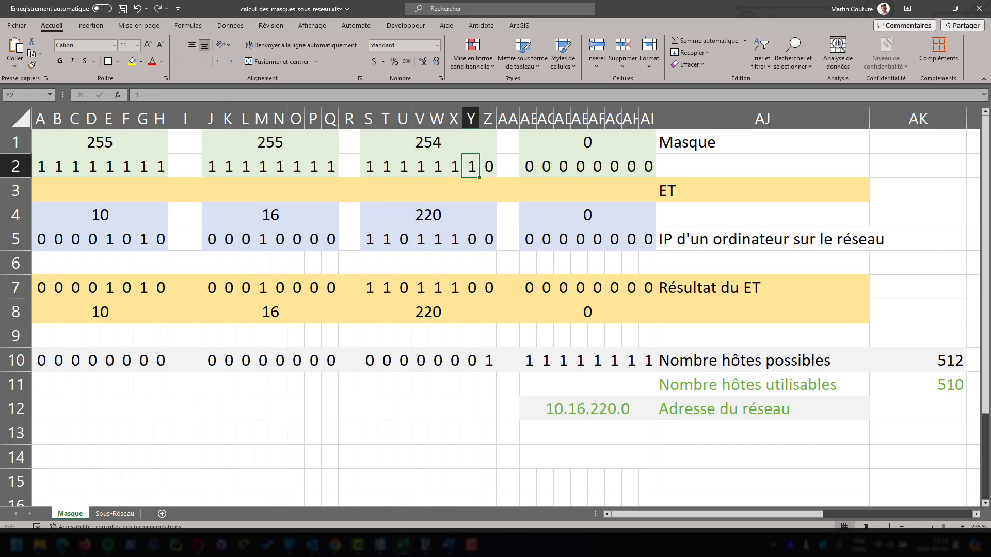
left_click_drag(318, 100, 544, 82)
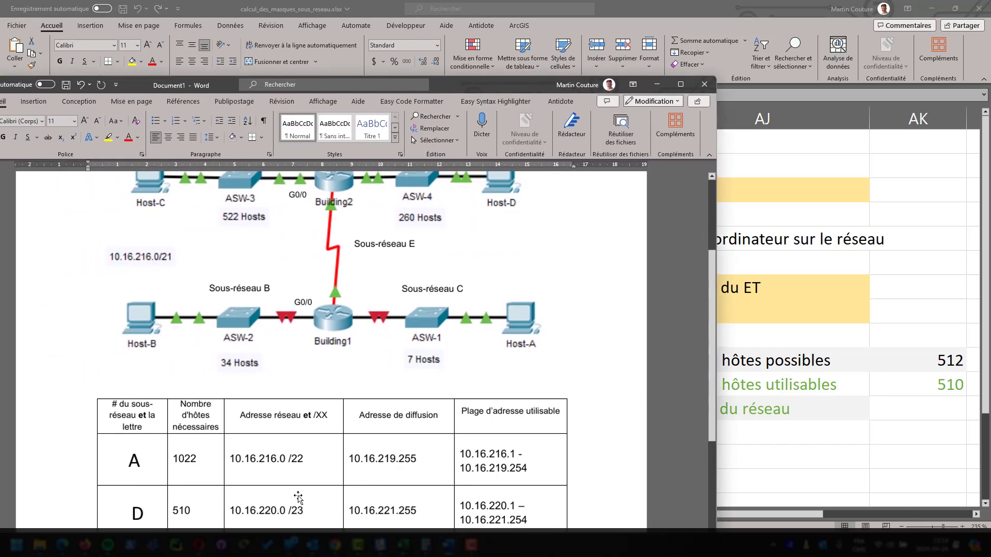
scroll(298, 497, "down", 1)
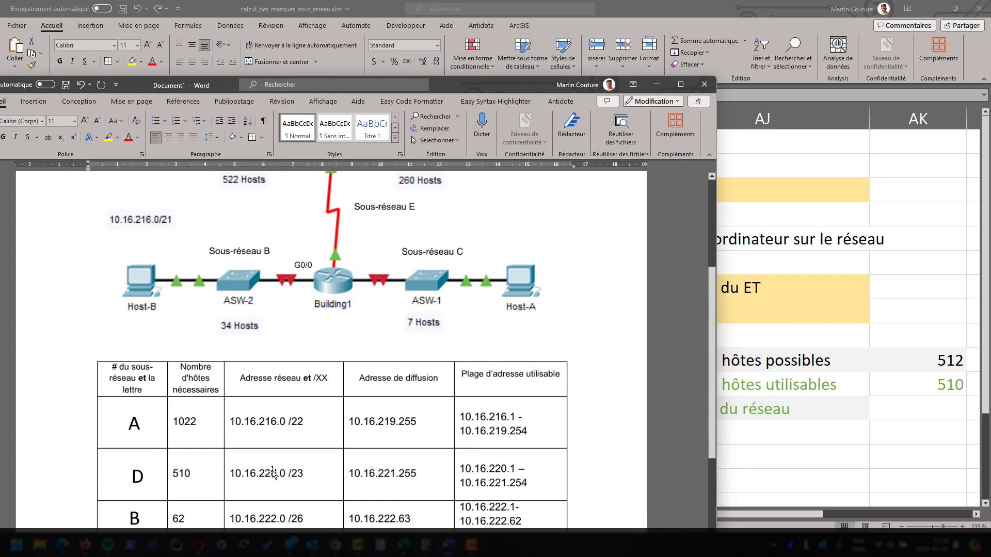
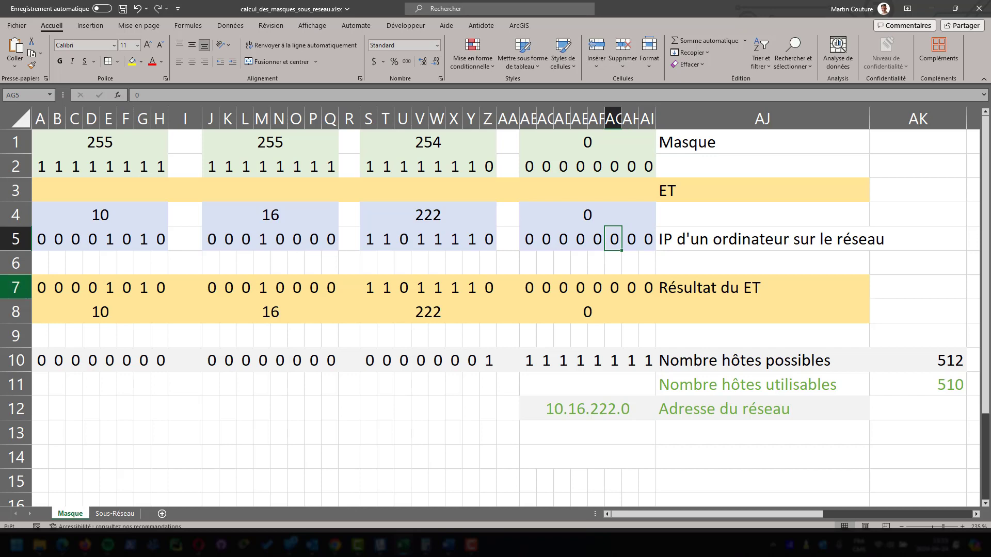
- Check subnet B's required hosts in the Word table, and locate mask bit AC2 on the Masque sheet
left_click_drag(119, 67, 431, 72)
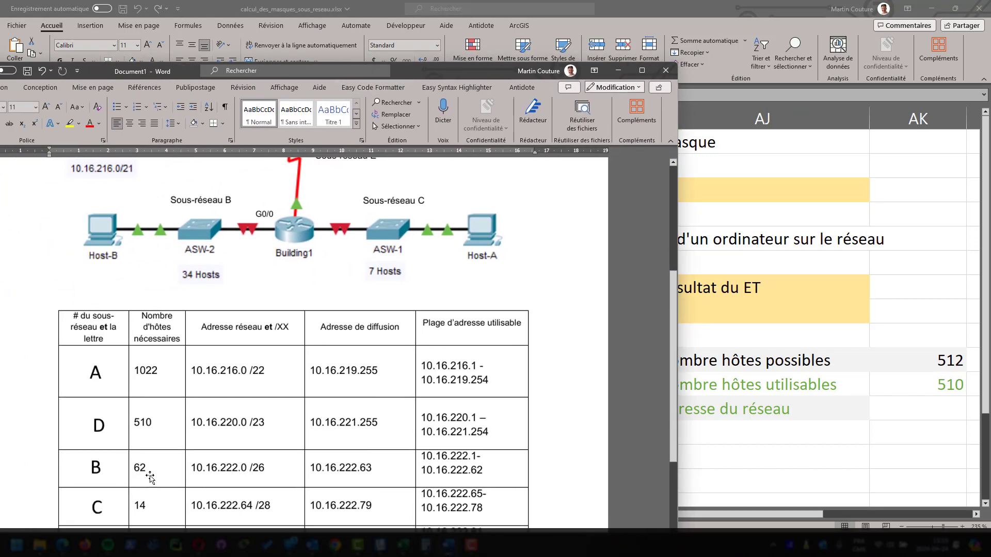
left_click(449, 544)
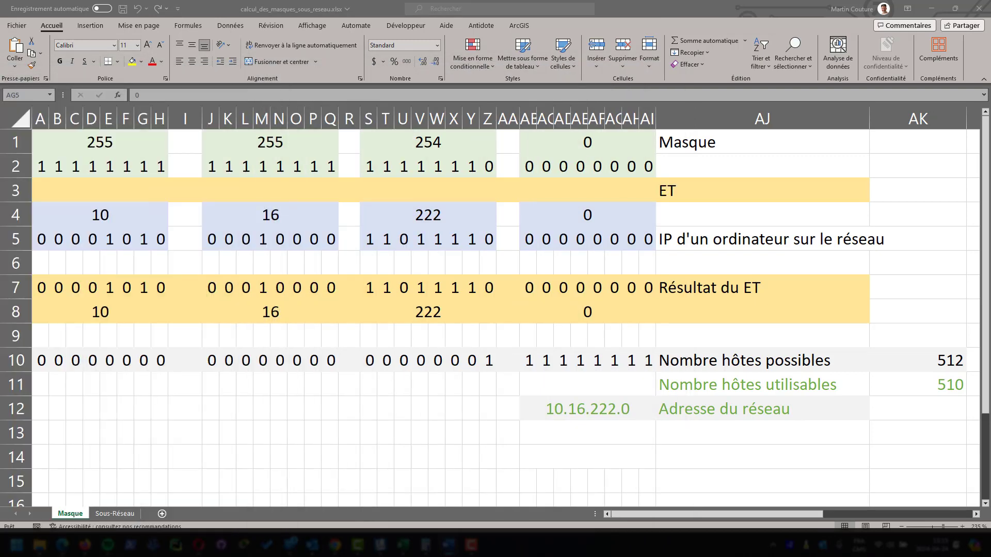
left_click(564, 169)
left_click(547, 169)
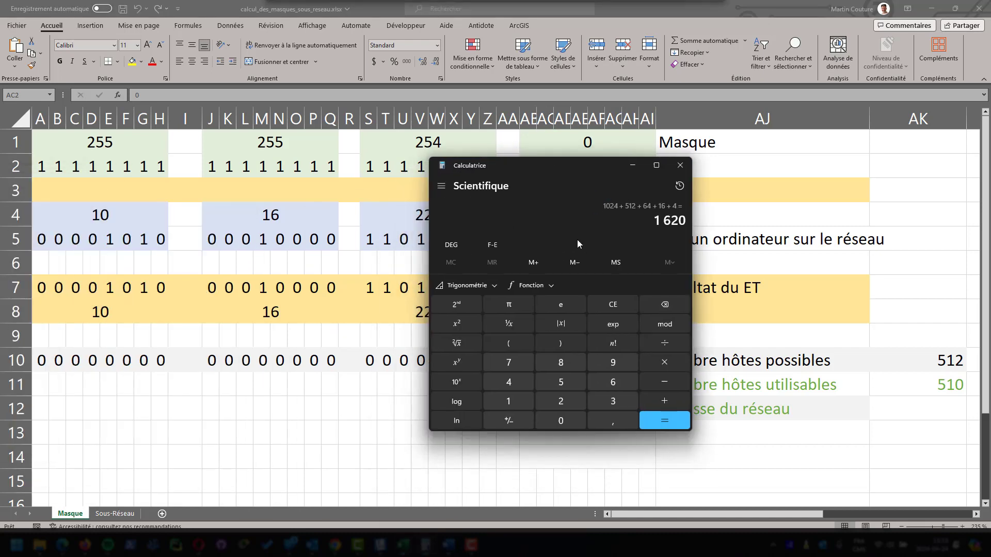
- Clear the calculator and compute 2 to the power of 7
left_click(618, 310)
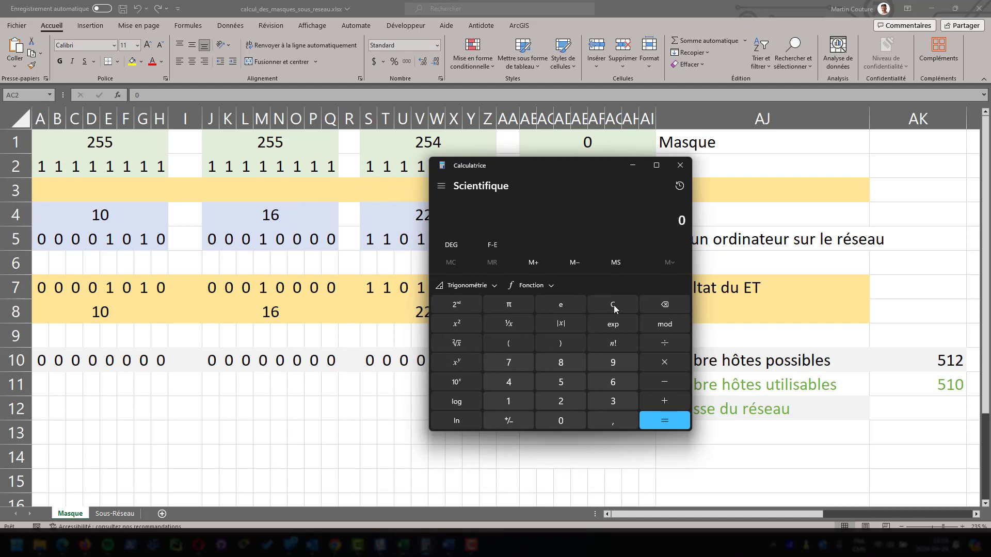
left_click(562, 401)
left_click(463, 361)
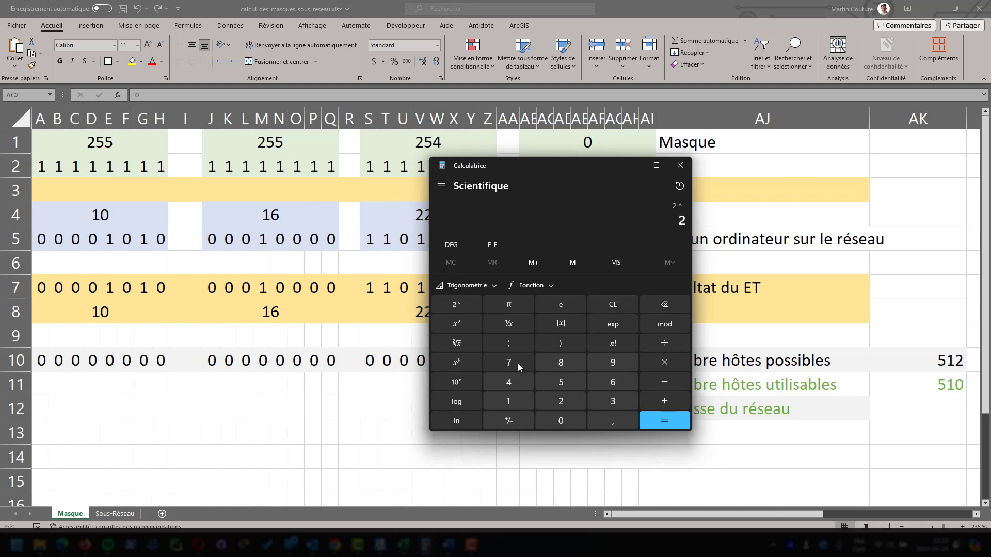
left_click(517, 364)
left_click(667, 421)
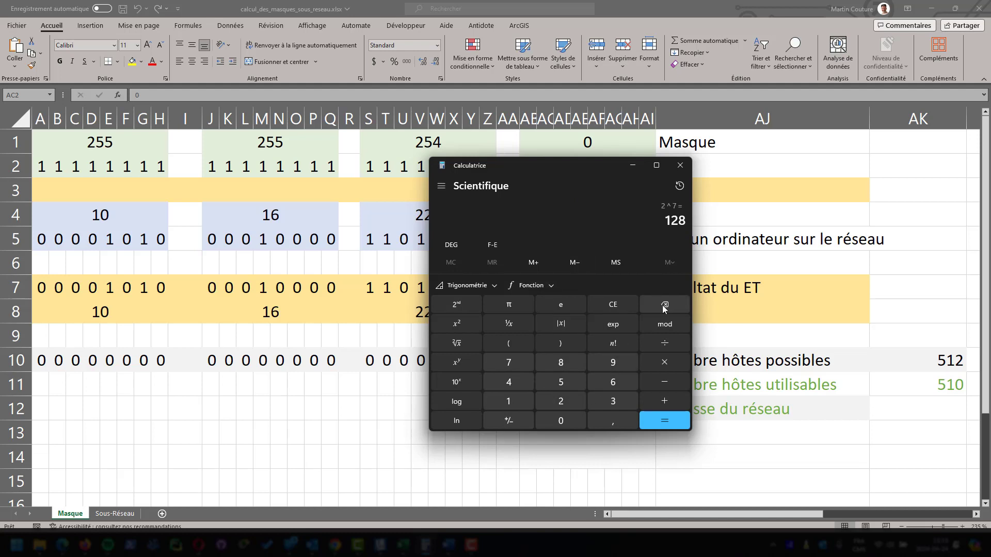
- Clear the calculator, compute 2 to the power of 6, and put the calculator away
left_click(621, 312)
left_click(566, 403)
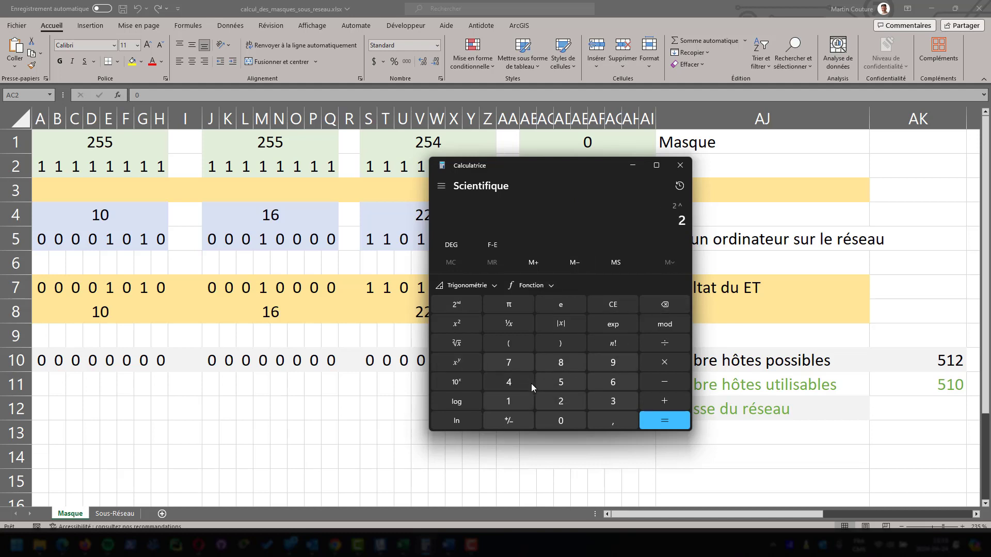
left_click(609, 383)
left_click(663, 421)
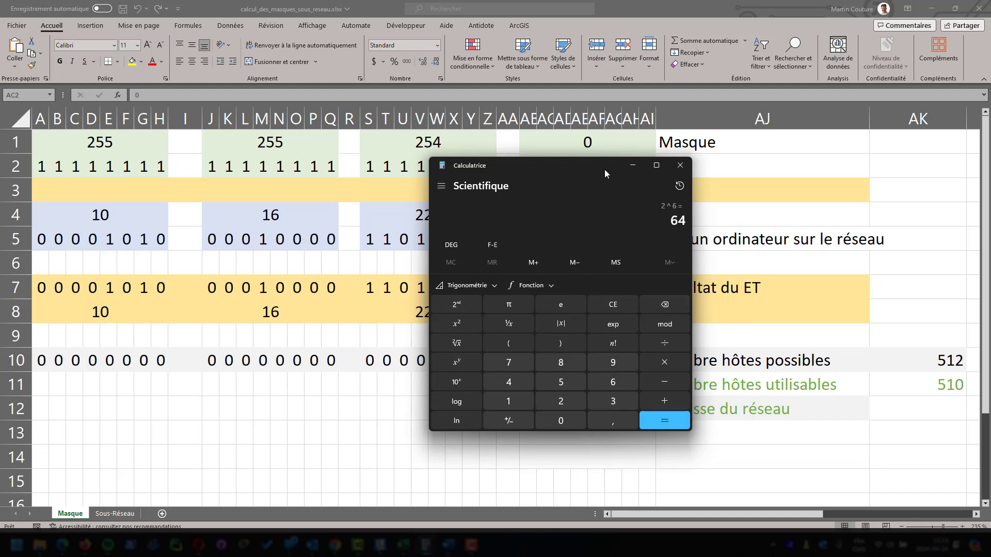
left_click(632, 165)
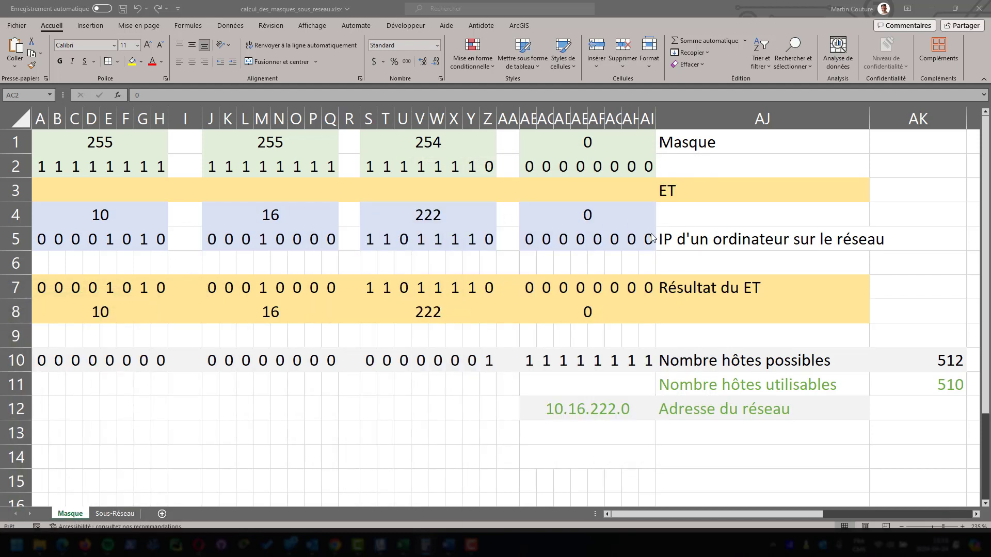
- Set the last six bits of the IP's fourth octet, AI5 back to AD5, to 1 to form subnet B's broadcast address
left_click_drag(648, 239, 563, 242)
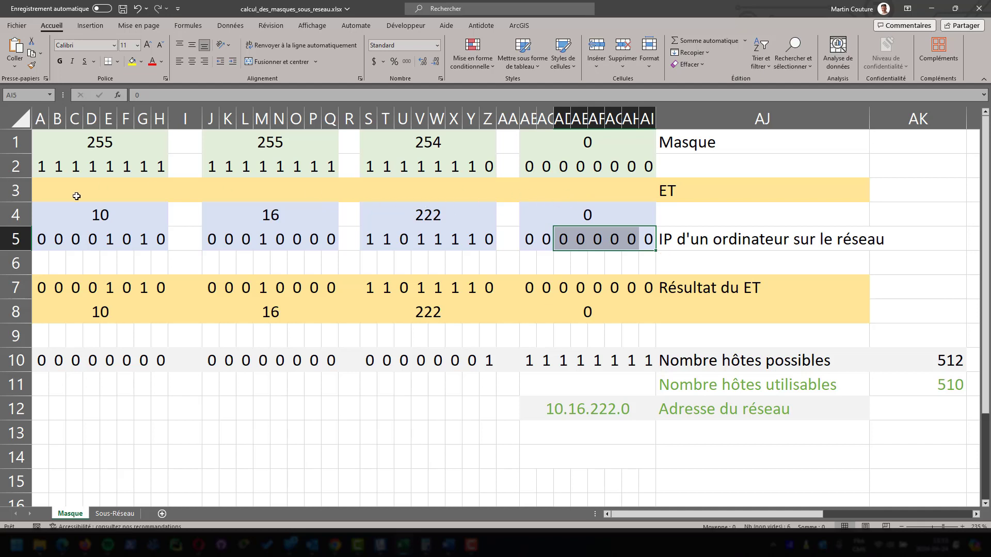
type("1")
key("Left")
type("1")
key("Left")
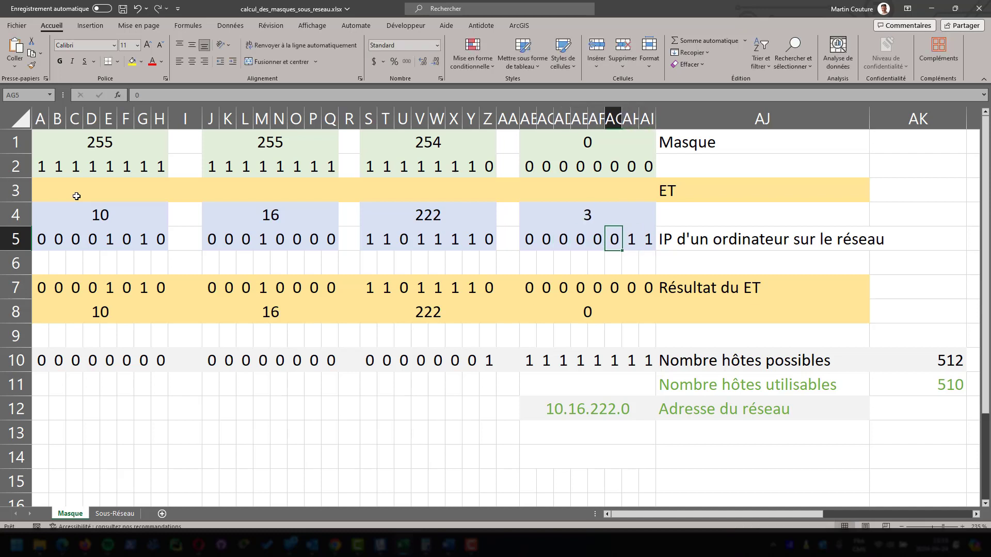
type("1")
key("Left")
type("1")
key("Left")
type("1")
key("Left")
type("1")
key("Left")
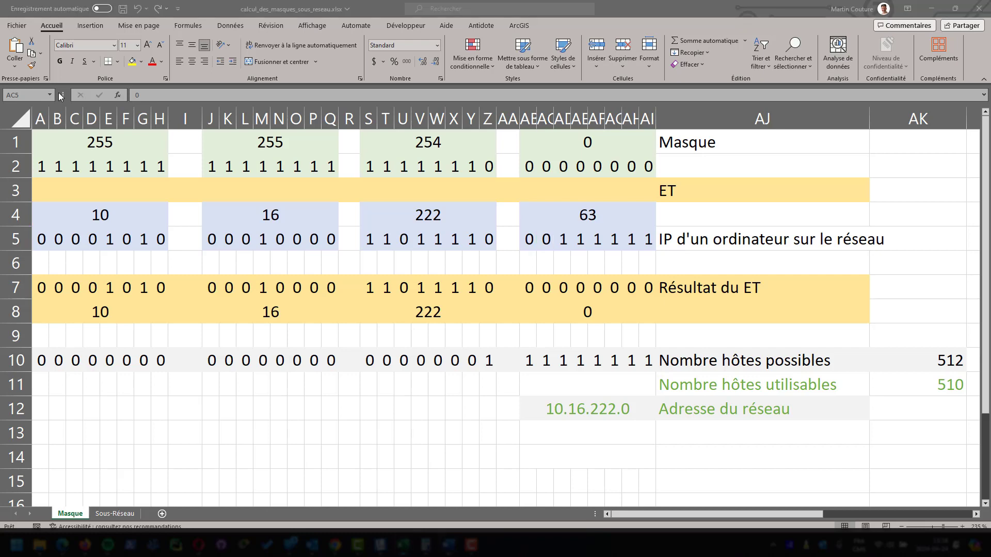
- Switch to the Word table to compare subnet B's broadcast address and check subnet C's required hosts, and return to the Masque sheet
key("alt+Tab")
key("ctrl+v")
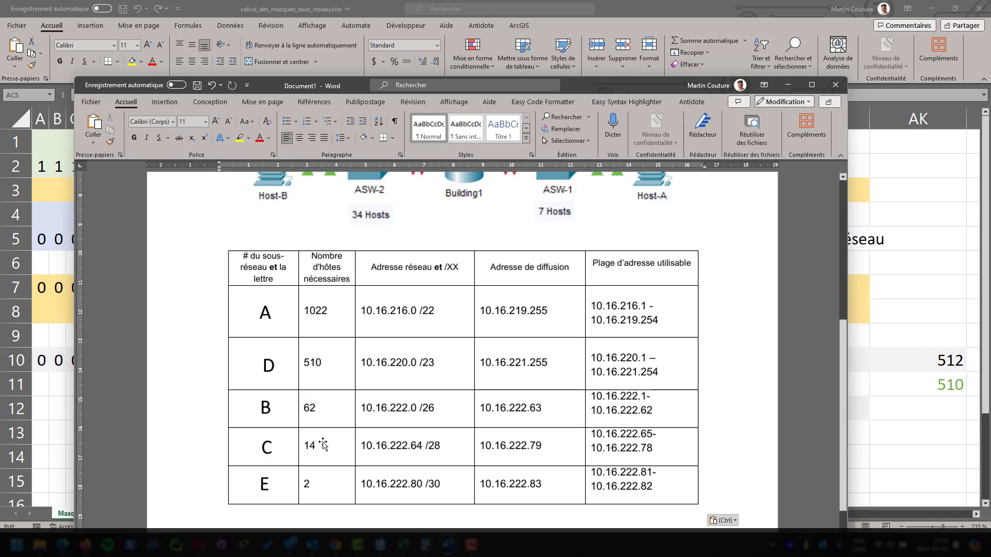
left_click_drag(598, 85, 0, 160)
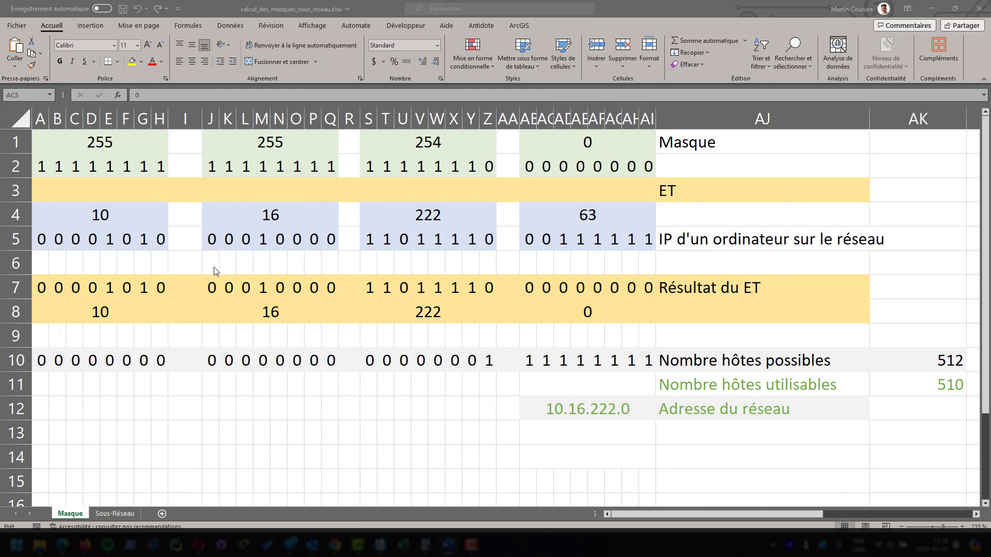
- Set mask bits Z2 and AB2 to AE2 to 1 to build subnet C's /28 mask
left_click(488, 166)
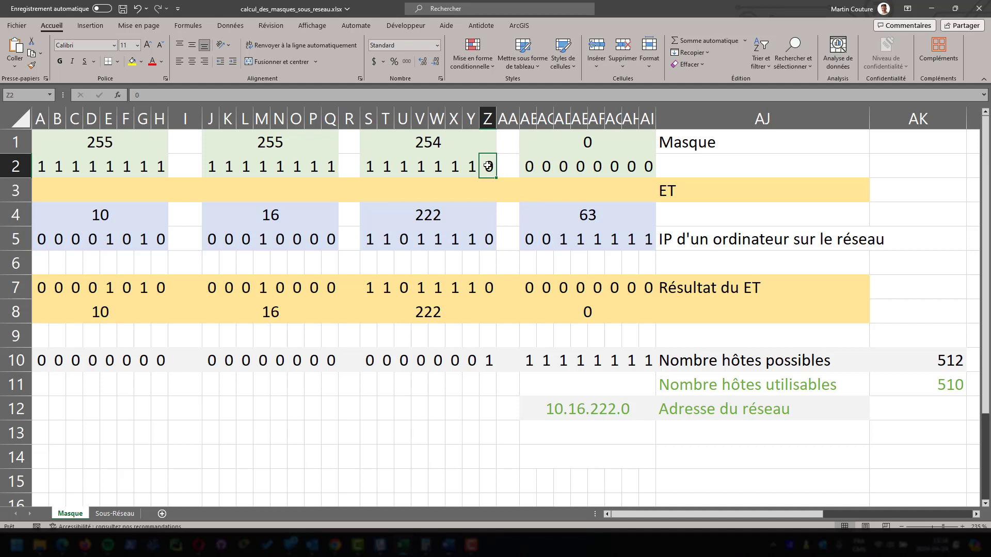
type("1")
key("Tab")
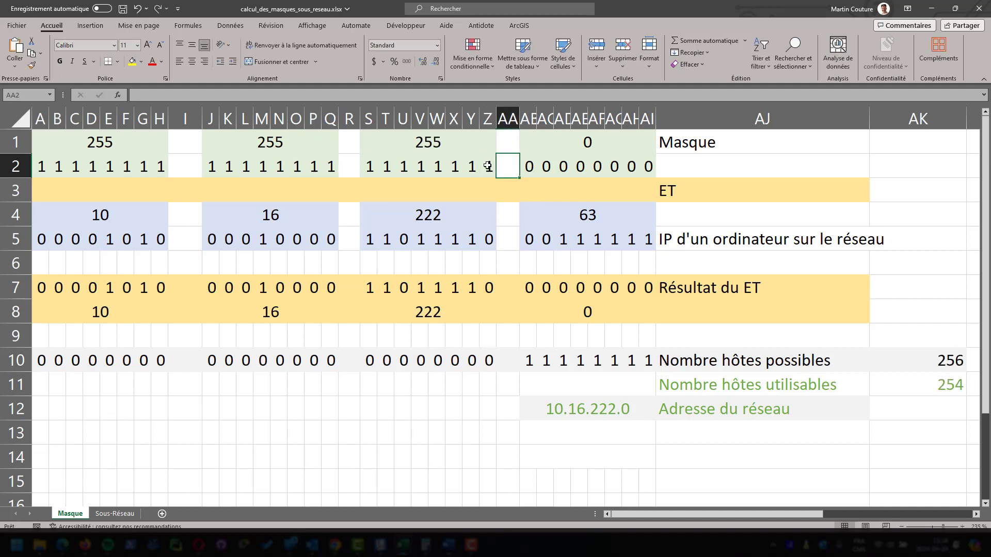
key("Tab")
type("1")
key("Tab")
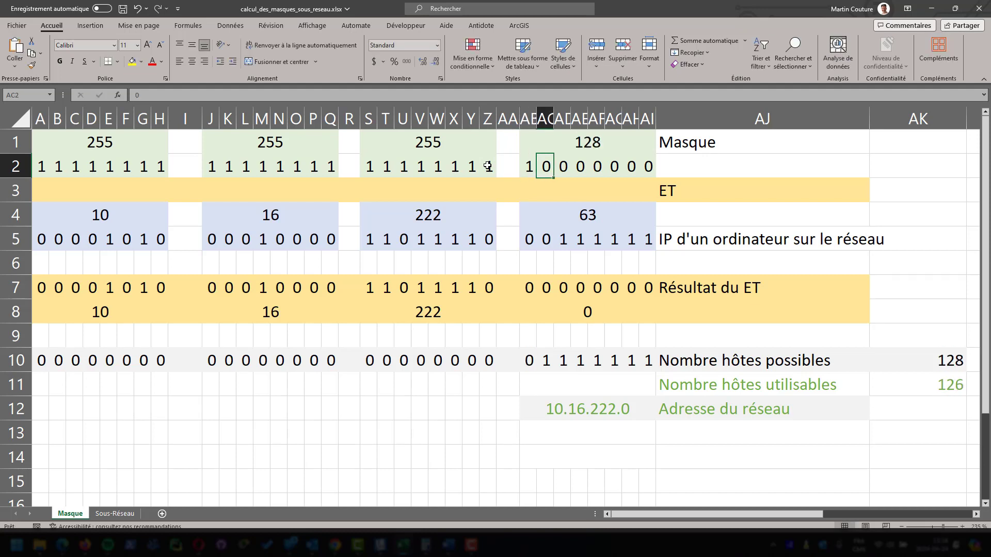
type("1")
key("Tab")
type("1")
key("Tab")
type("1")
key("Tab")
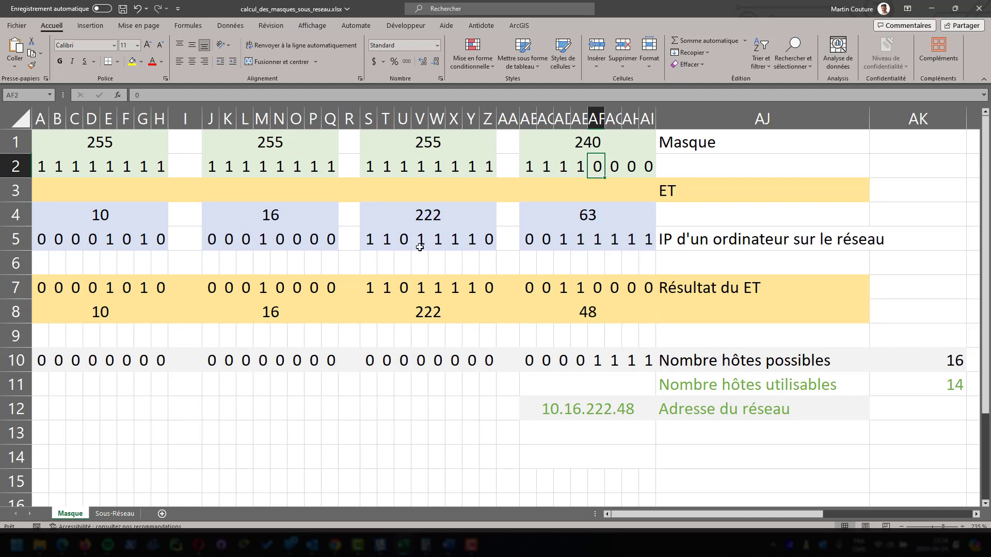
- Set IP bit AC5 to 1 and bits AD5 to AI5 to 0 to form subnet C's network address, 10.16.222.64
left_click(546, 239)
type("1")
key("Tab")
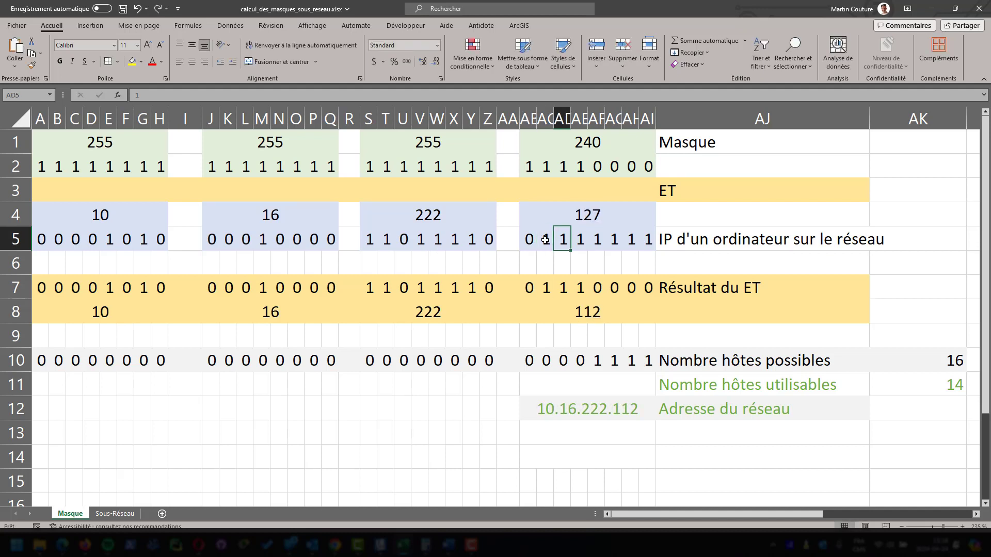
type("0")
key("Tab")
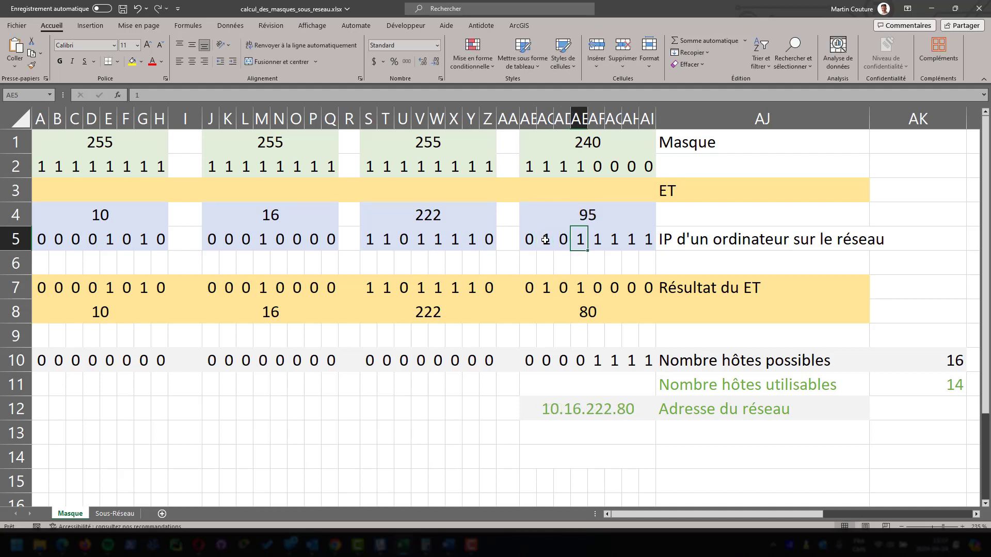
type("1")
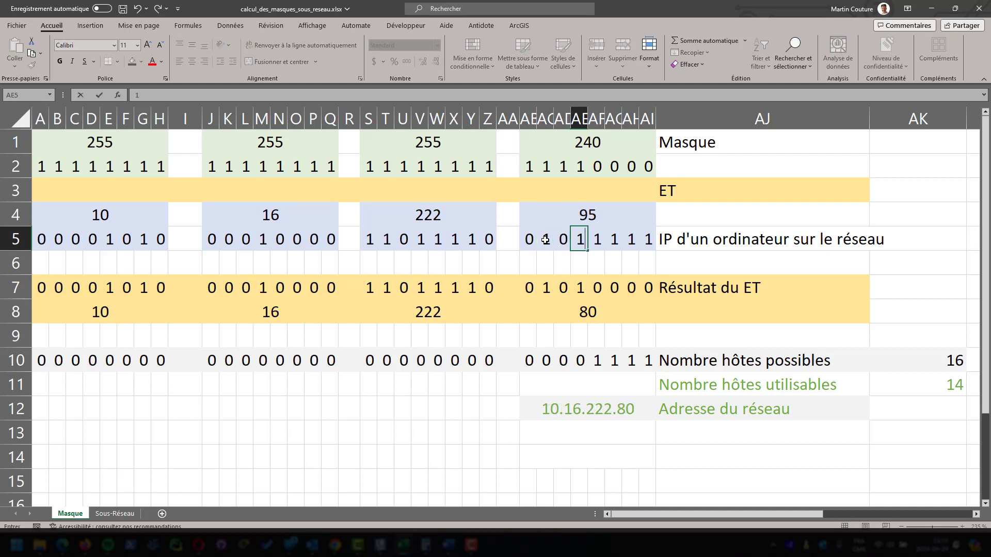
key("Escape")
key("Delete")
type("0\t")
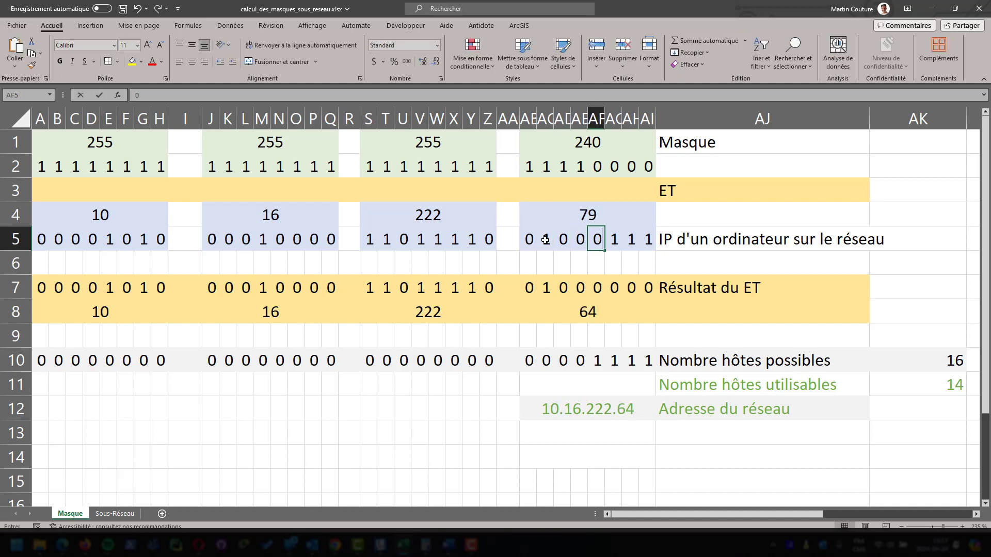
type("0\t0\t0\t0")
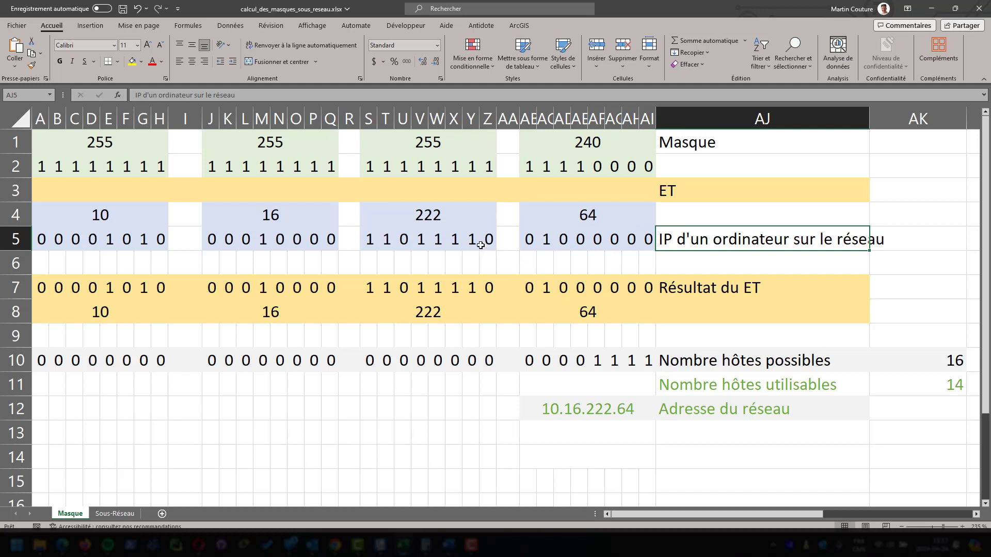
- Set the four host bits AF5 to AI5 of the IP to 1 to form subnet C's broadcast address
left_click(598, 241)
type("1")
key("Tab")
type("1")
key("Tab")
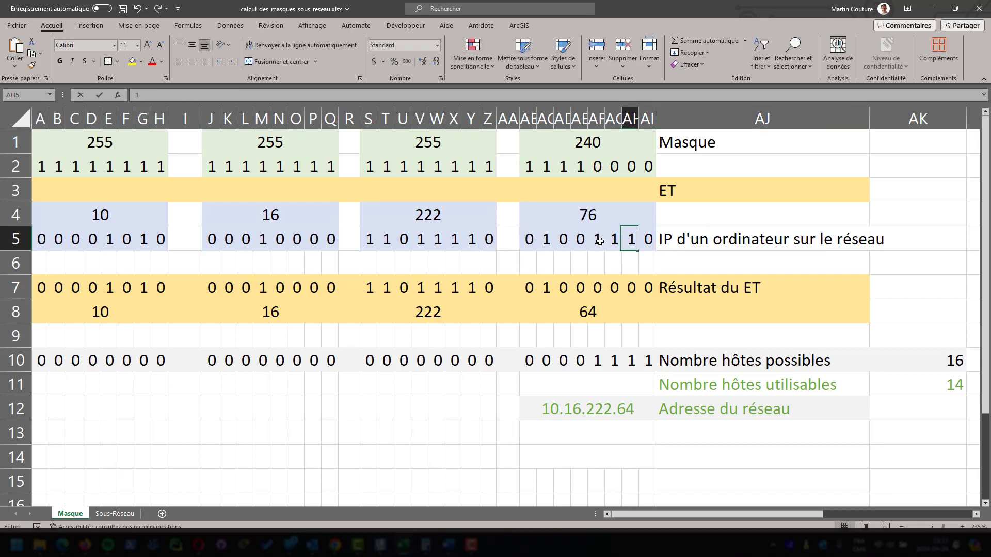
type("1")
key("Tab")
type("1")
key("Tab")
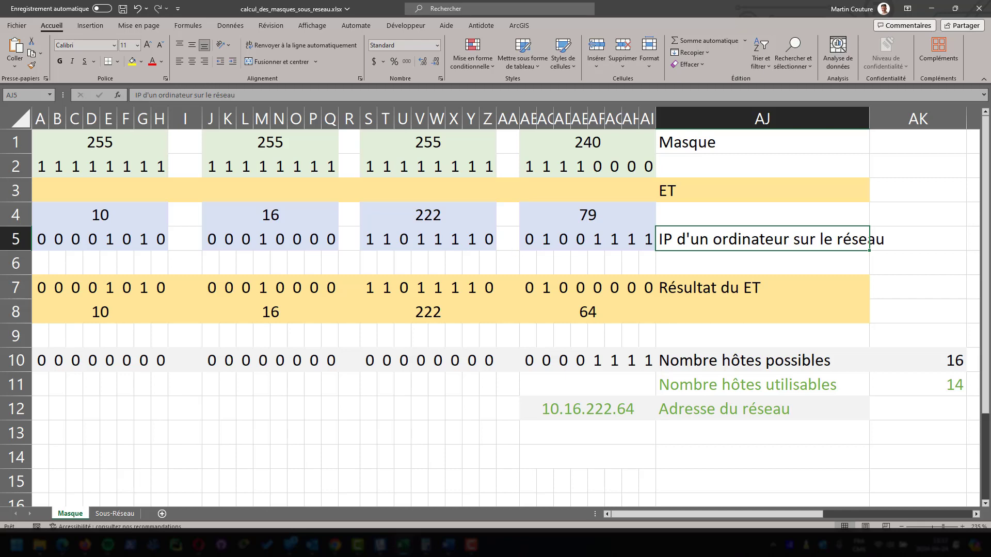
- Compare subnet C's row in the Word table, examine subnet E in the network diagram and table, and return to the Masque sheet
key("alt+Tab")
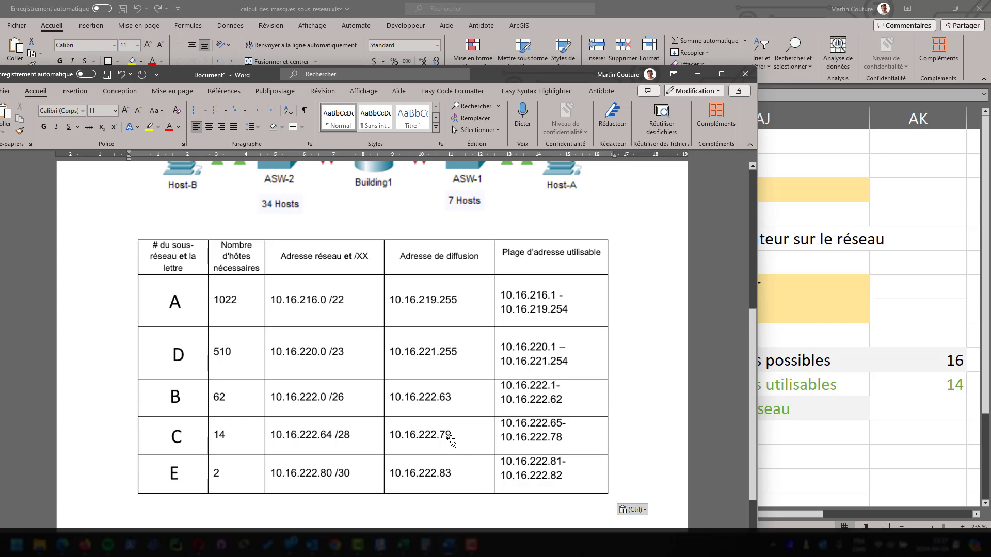
scroll(412, 363, "up", 3)
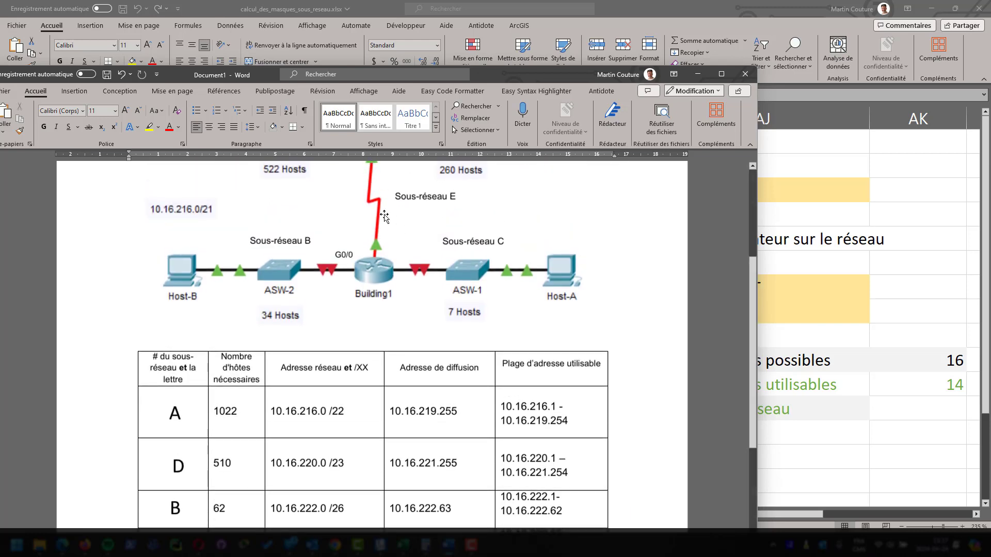
scroll(401, 296, "down", 5)
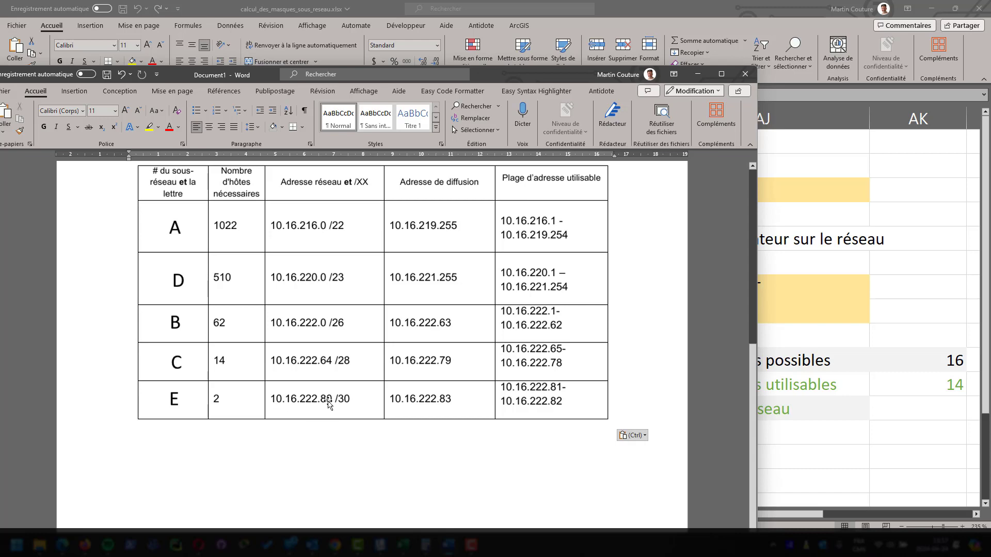
left_click_drag(516, 75, 0, 116)
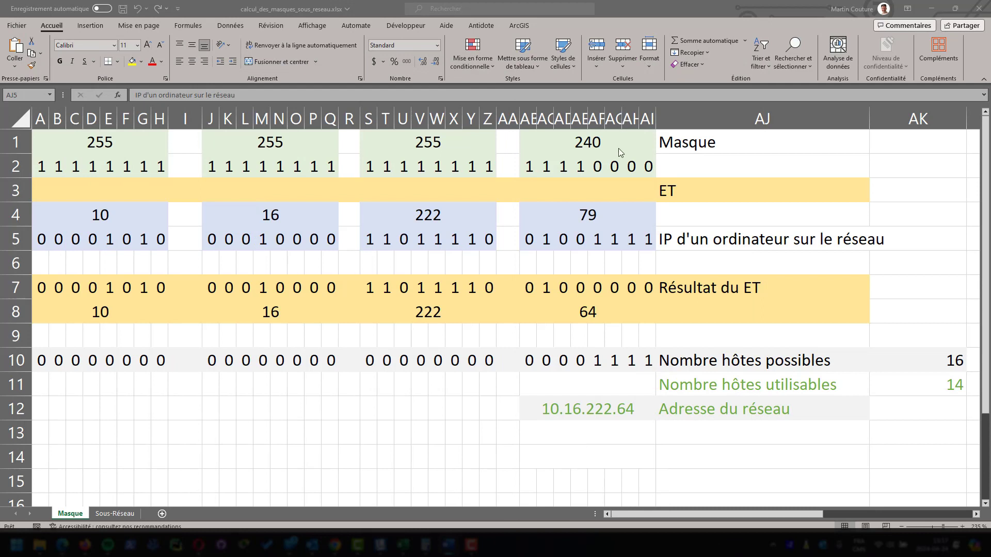
- Set mask bits AF2 and AG2 to 1 to build subnet E's /30 mask
left_click(595, 167)
type("1")
key("Tab")
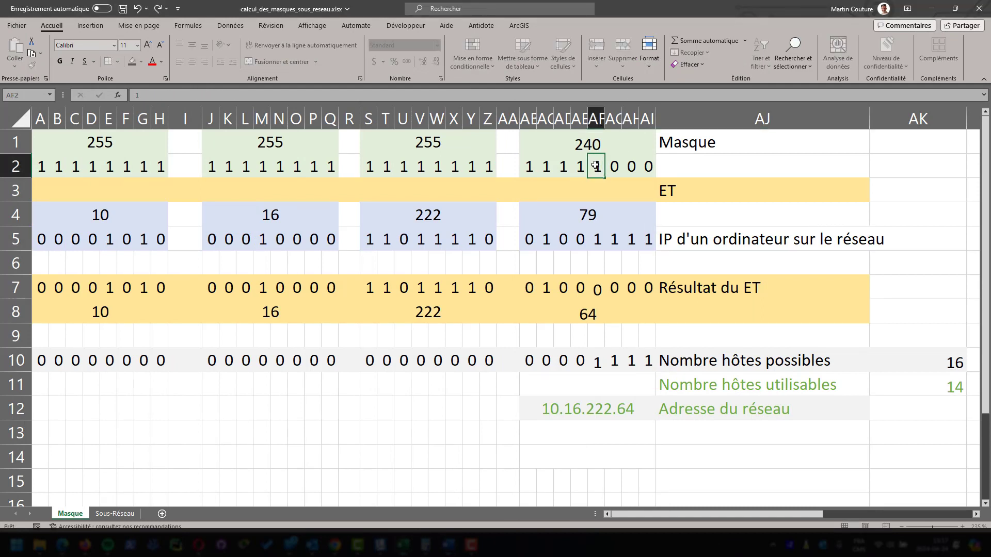
type("1")
key("Tab")
- Set IP bit AE5 to 1 and bits AF5 to AI5 to 0 to form subnet E's network address, 10.16.222.80
key("Down")
key("Down")
key("Down")
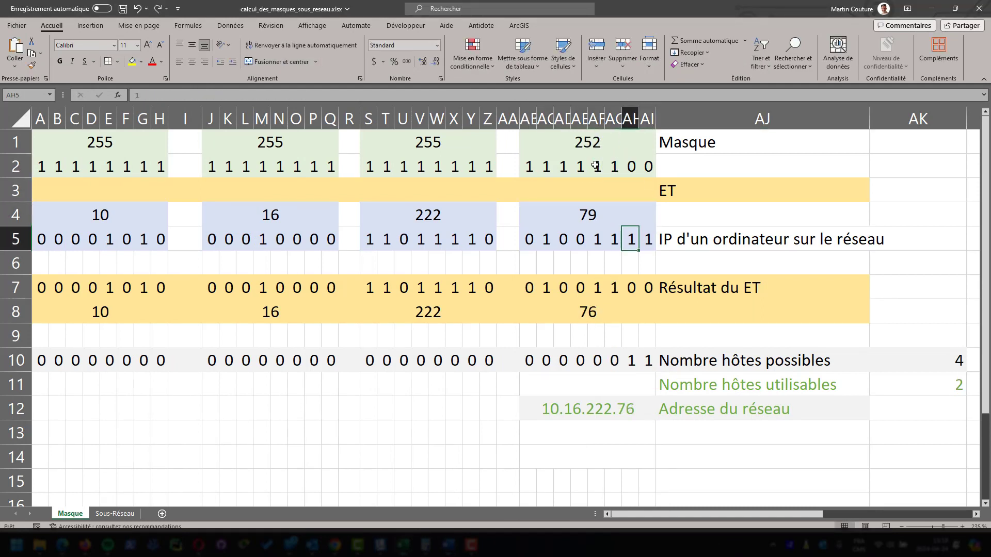
key("Left")
key("Right")
key("Right")
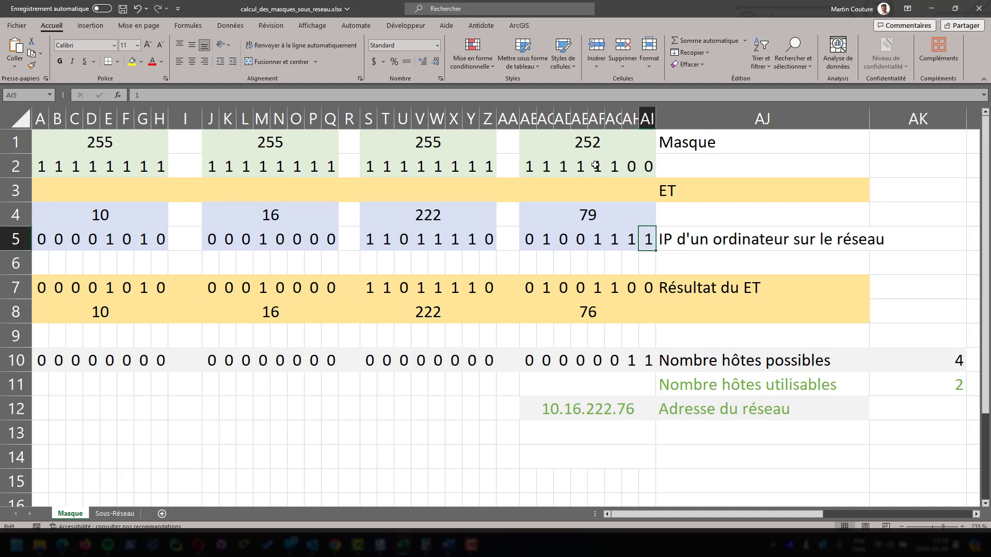
type("0")
key("Left")
key("Left")
key("Left")
key("Left")
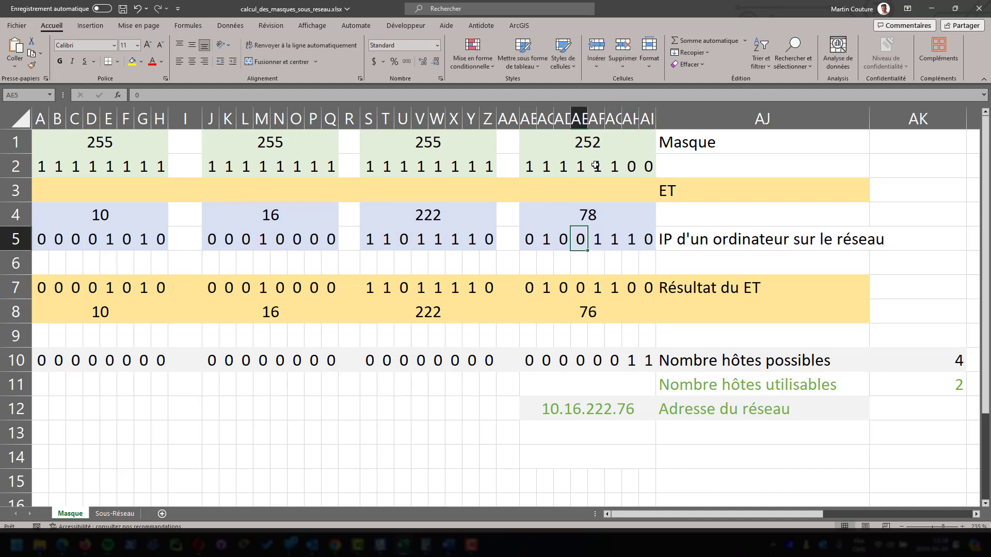
type("1")
key("Right")
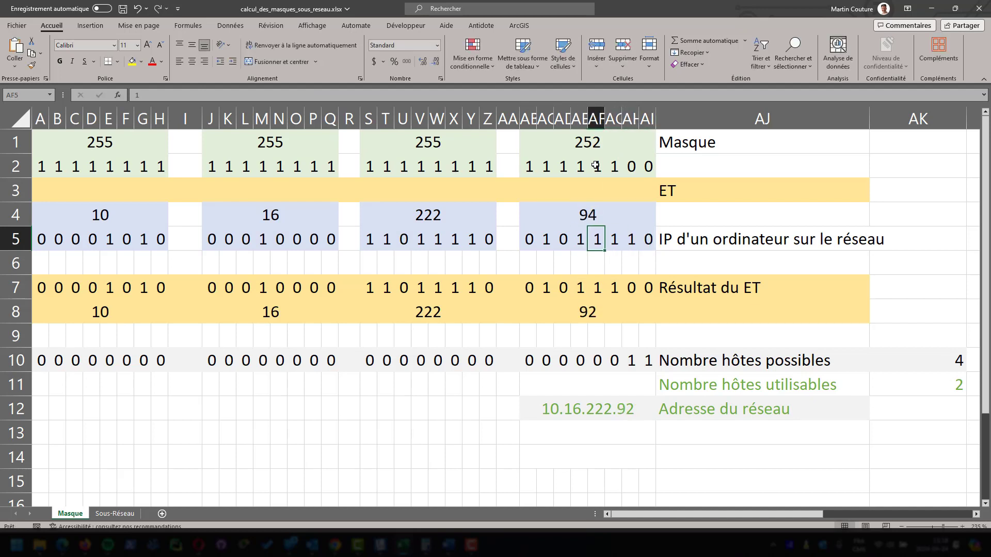
type("0")
key("Right")
type("0")
key("Right")
type("0")
key("Right")
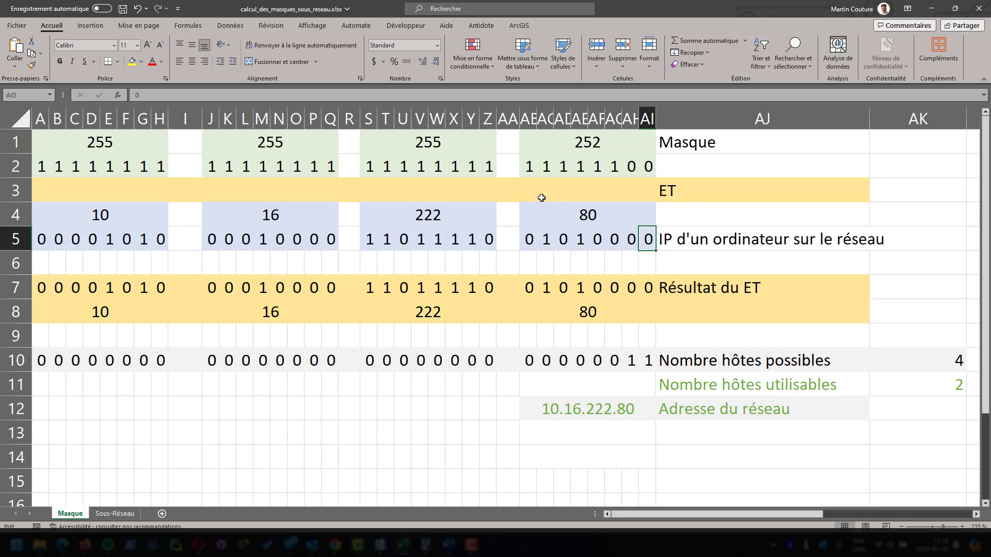
- Set the two host bits AI5 and AH5 of the IP to 1 to form subnet E's broadcast address
type("1")
key("Left")
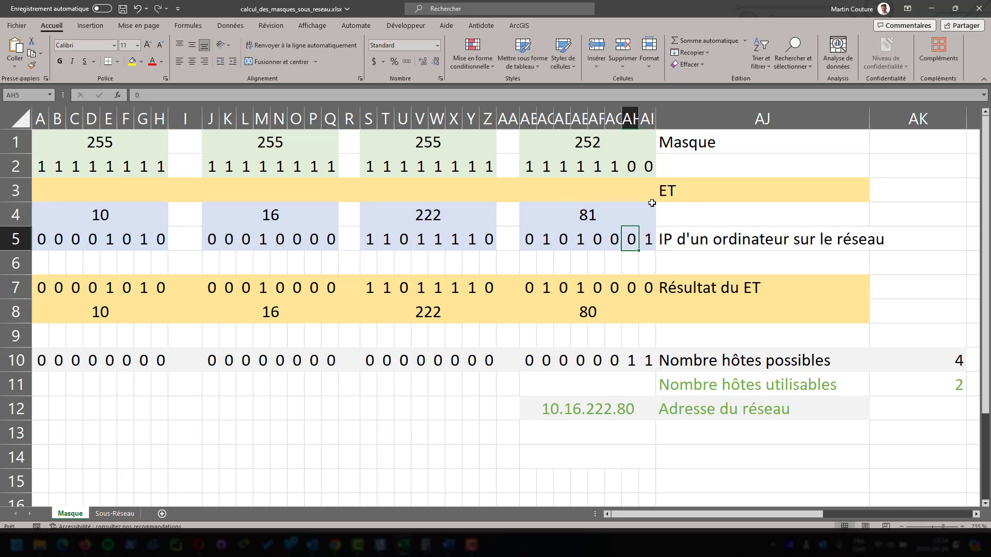
type("1")
key("Left")
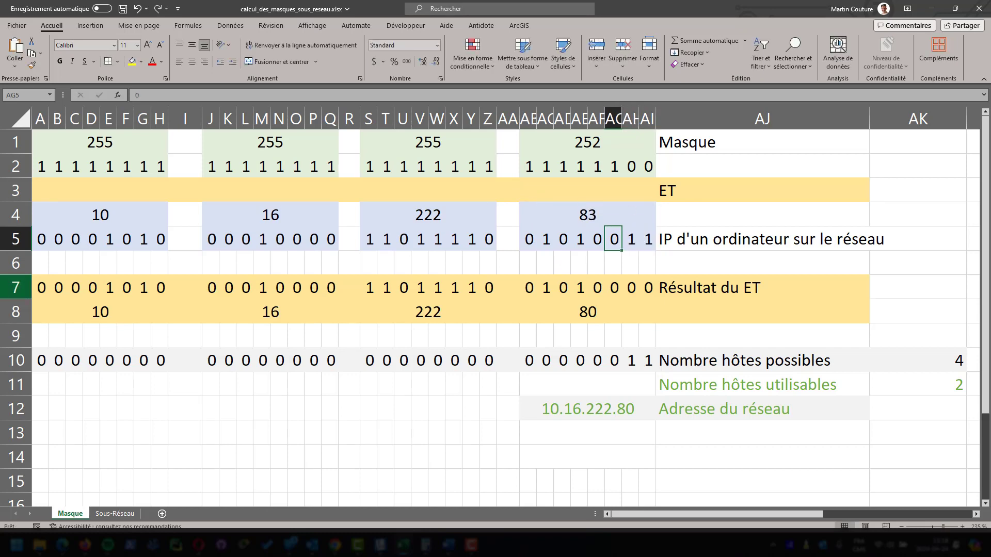
- Switch to the Word table and compare subnet E's broadcast address and usable address range
key("alt+Tab")
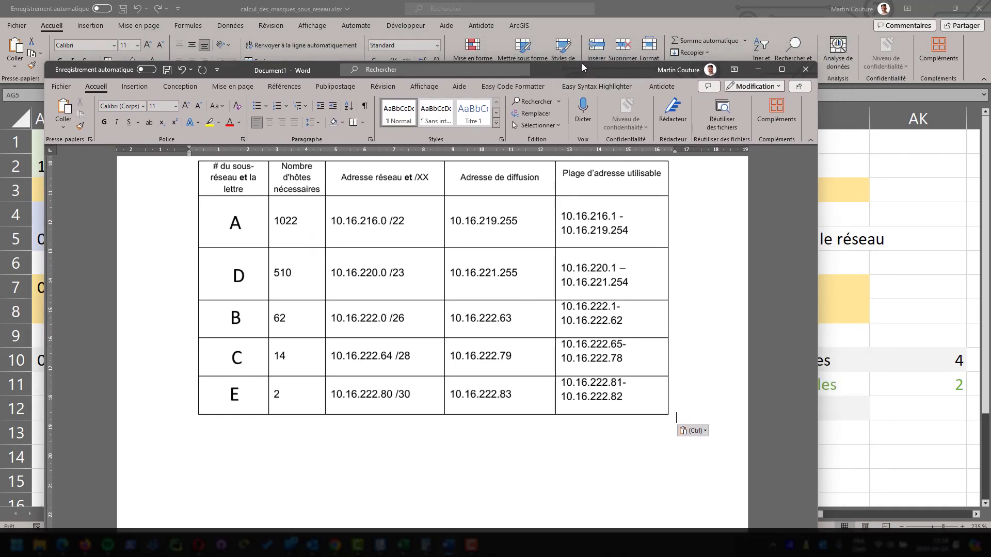
left_click_drag(582, 67, 585, 138)
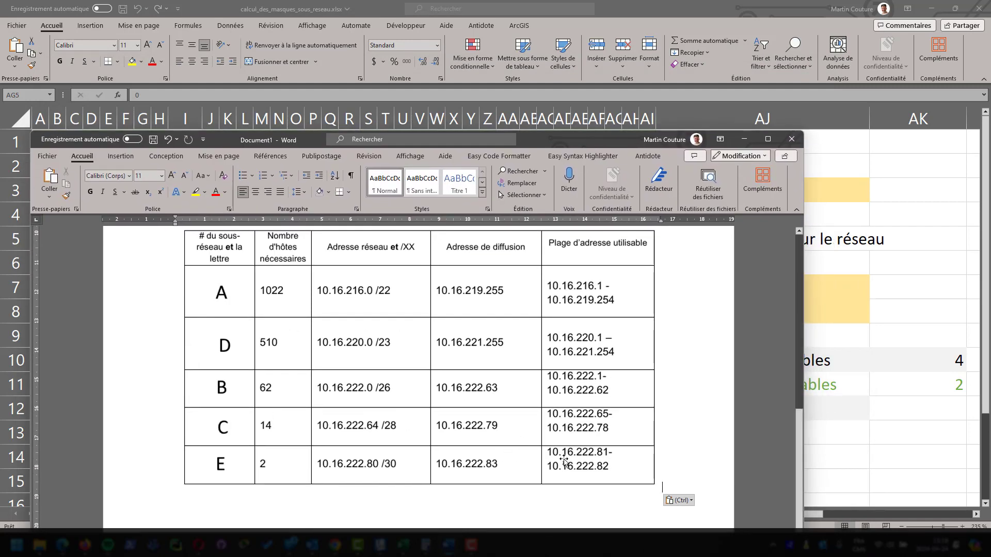
left_click_drag(551, 139, 2, 107)
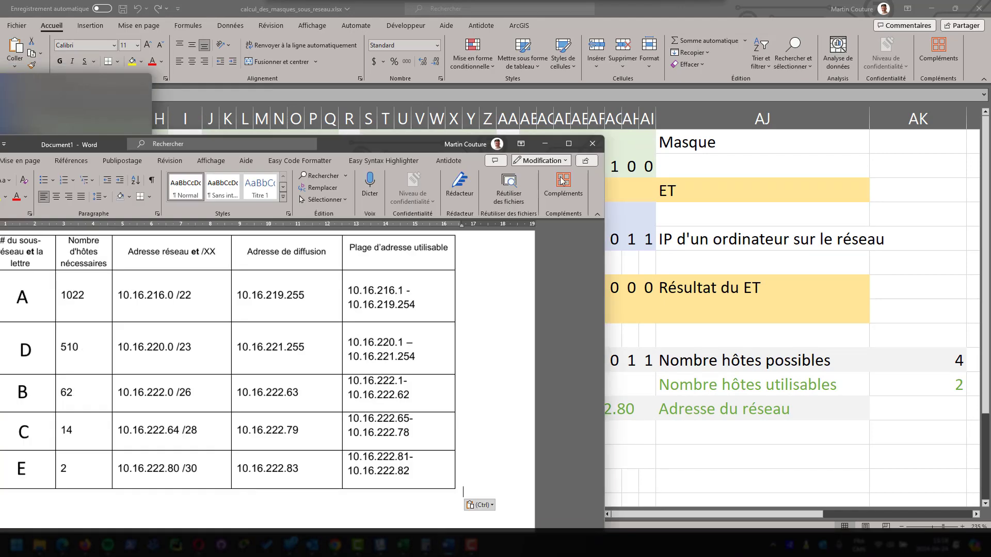
- Bring the Word document back into view and review the network diagram against the completed table for all five subnets
left_click_drag(381, 146, 614, 126)
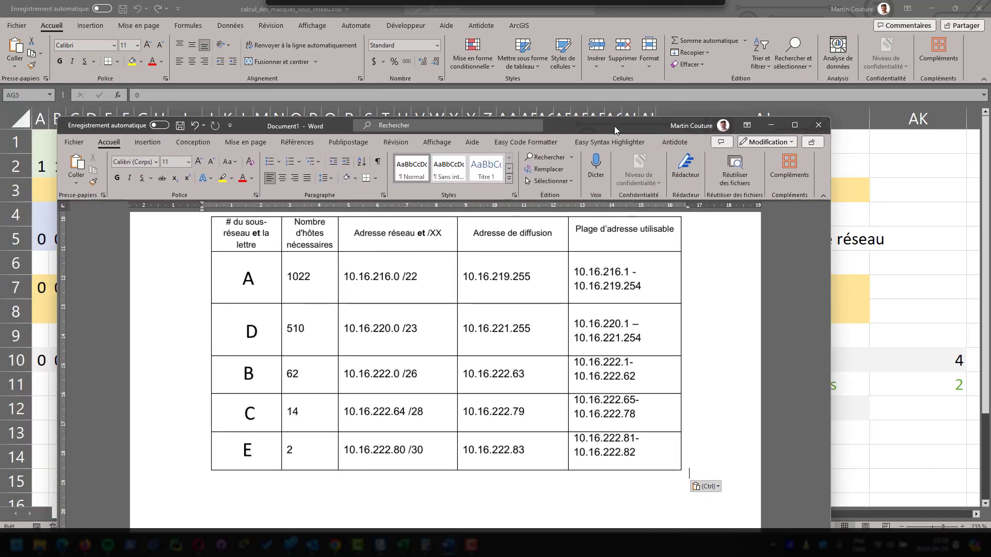
scroll(582, 292, "up", 5)
scroll(583, 291, "up", 2)
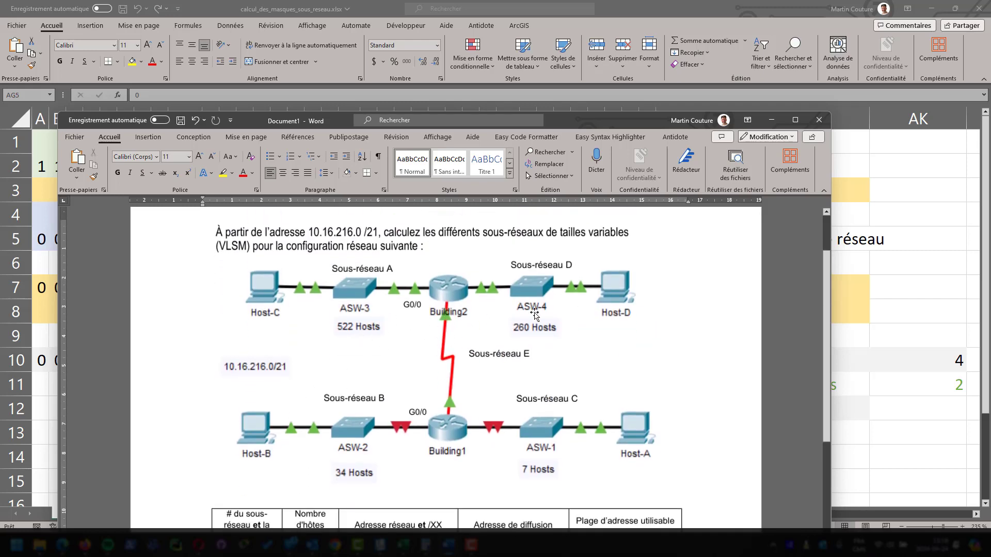
scroll(551, 386, "down", 5)
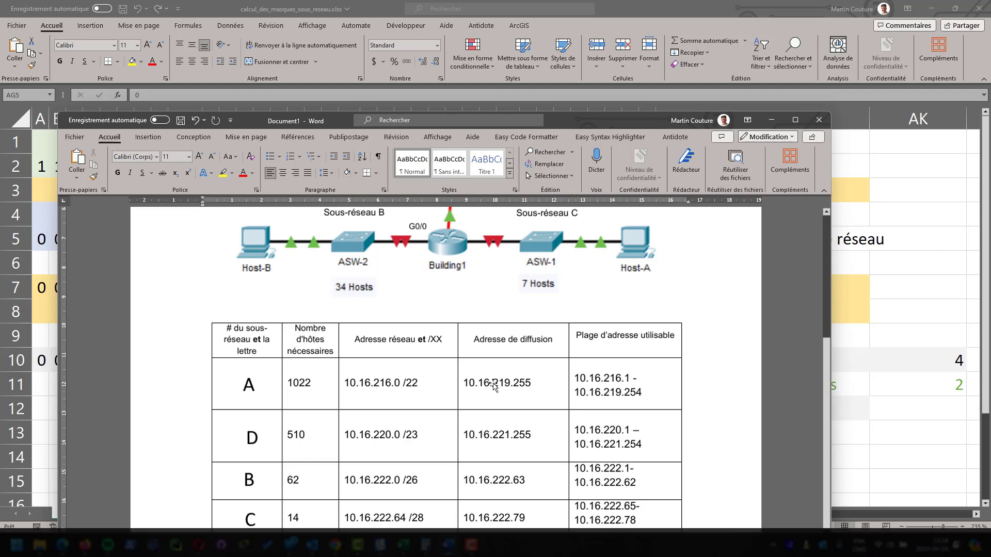
scroll(646, 459, "down", 2)
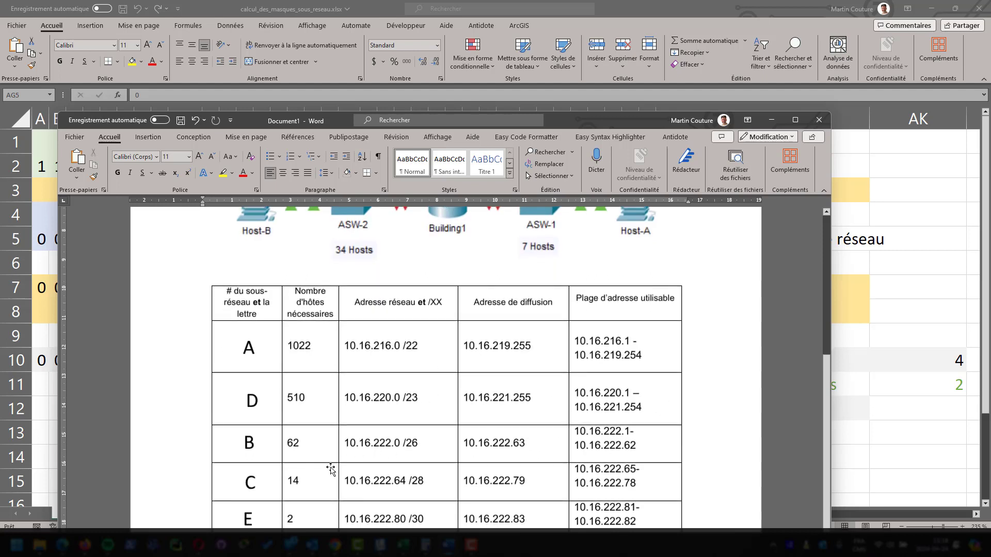
scroll(519, 462, "down", 1)
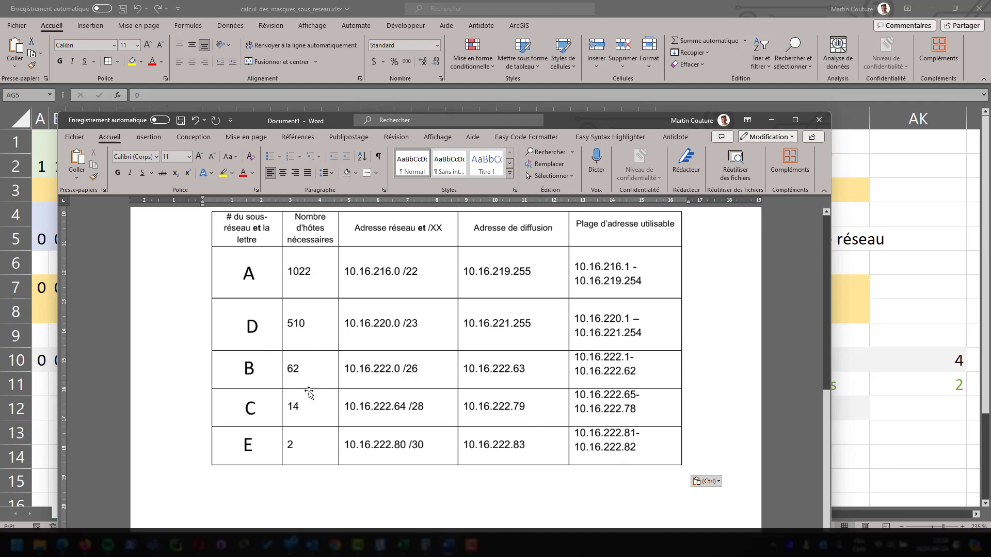